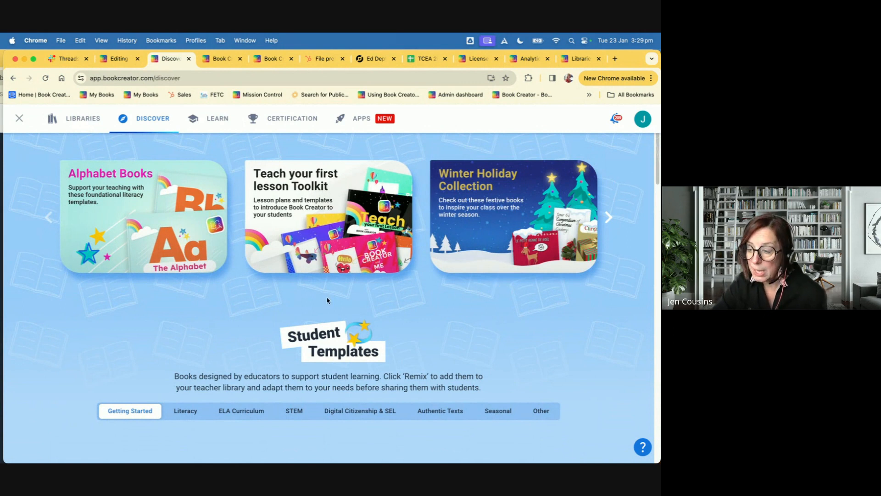
Browse the Student Templates in the Literacy, ELA Curriculum, STEM, and Digital Citizenship & SEL categories.
scroll(247, 324, down, 4)
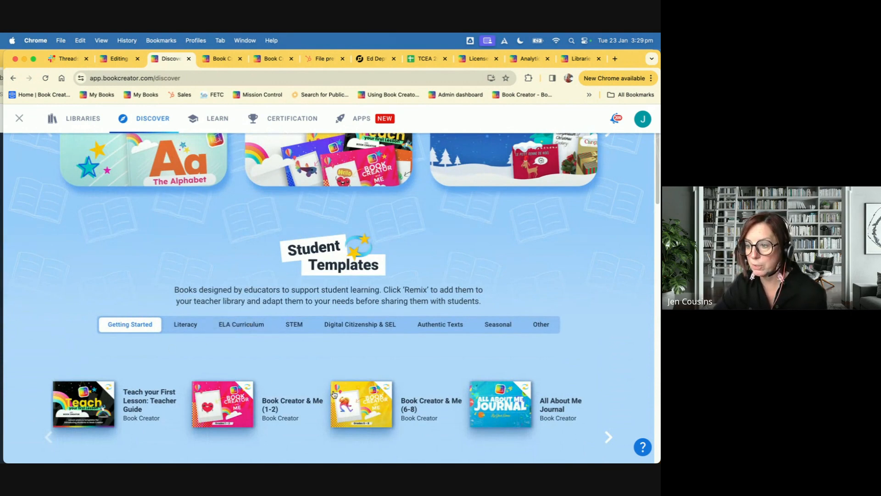
click(185, 325)
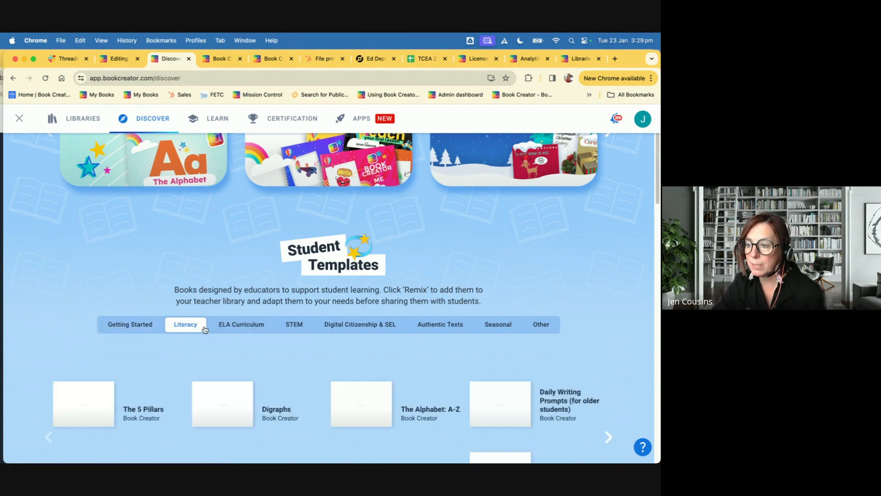
click(254, 326)
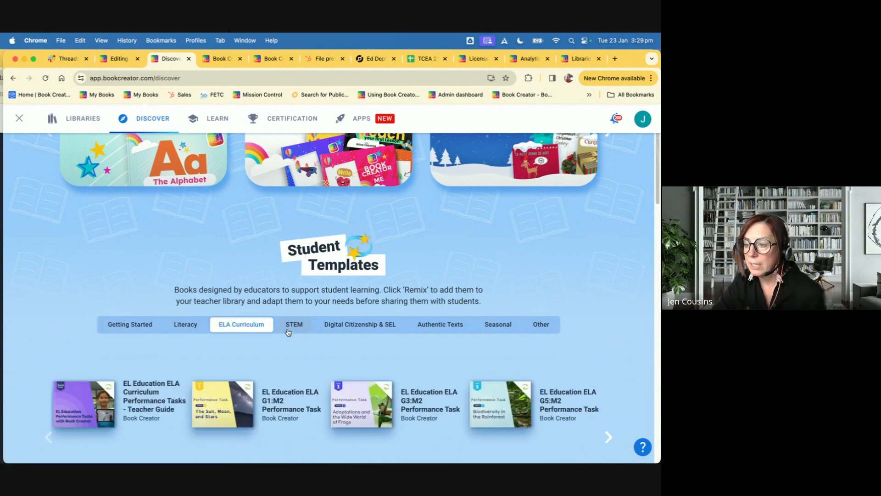
click(299, 326)
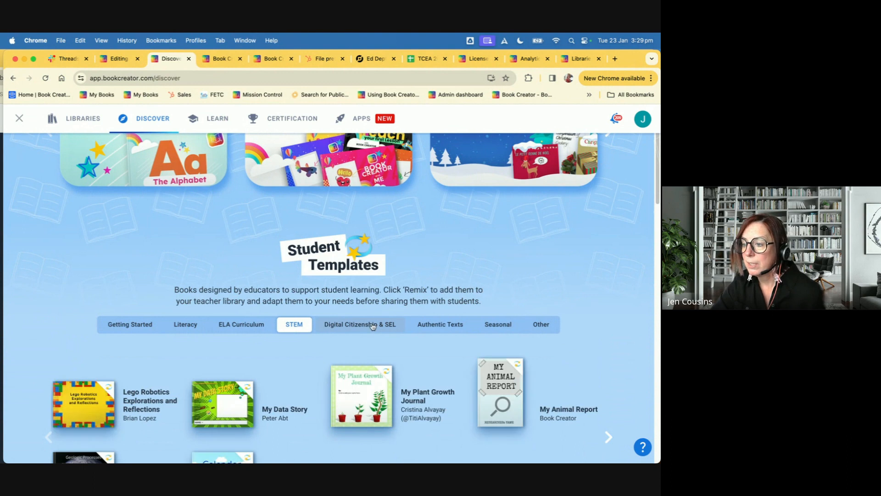
click(334, 322)
scroll(388, 380, down, 4)
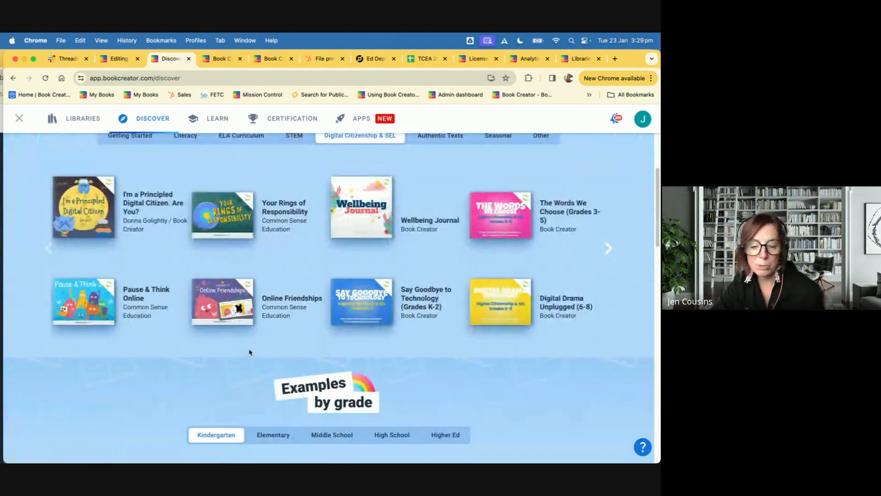
scroll(19, 230, up, 2)
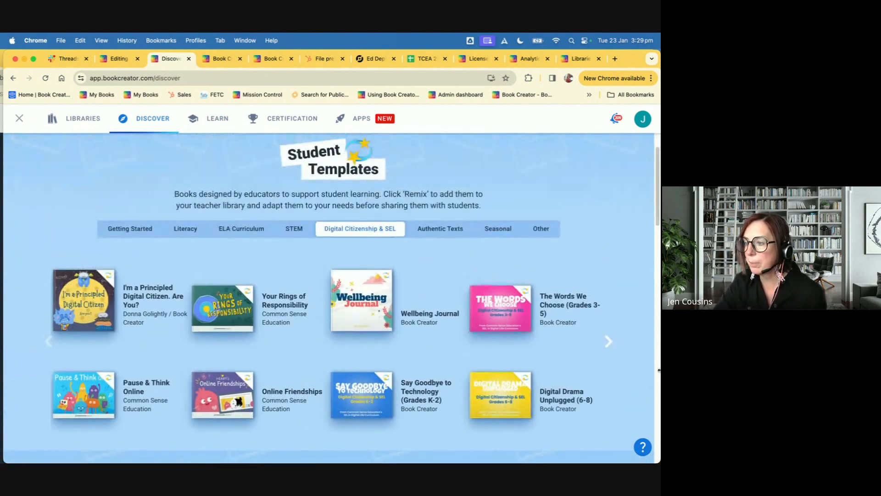
Check the remix options and destination libraries for the Getting Started template Book Creator & Me (9-12), without copying it.
click(133, 229)
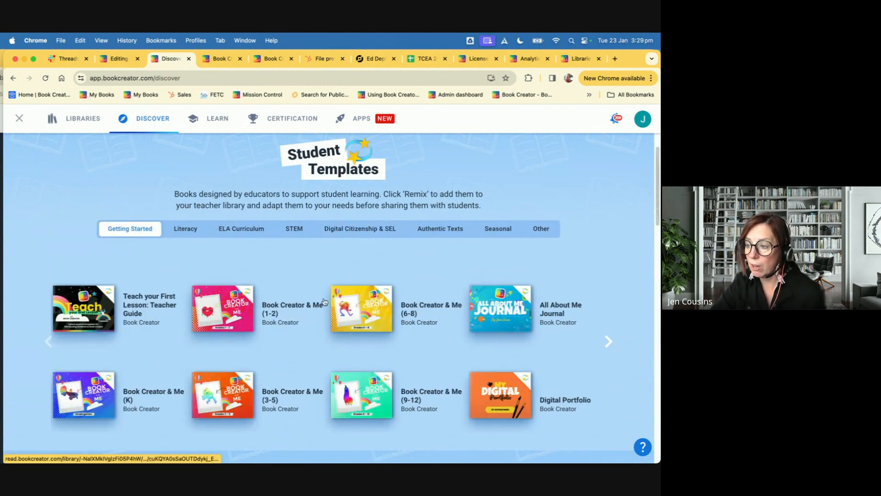
click(368, 403)
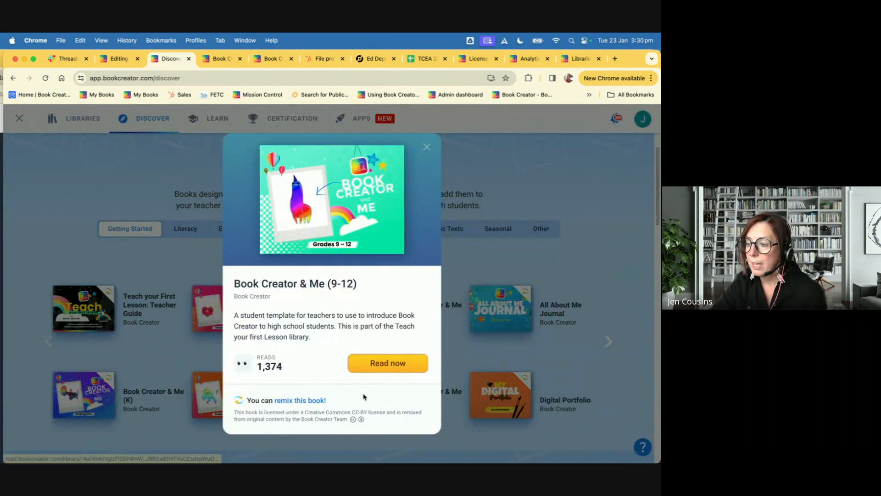
click(307, 400)
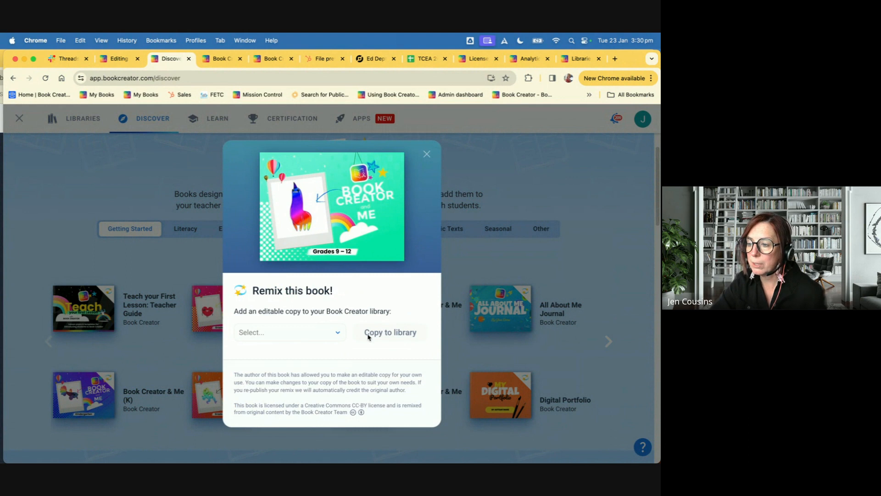
click(338, 333)
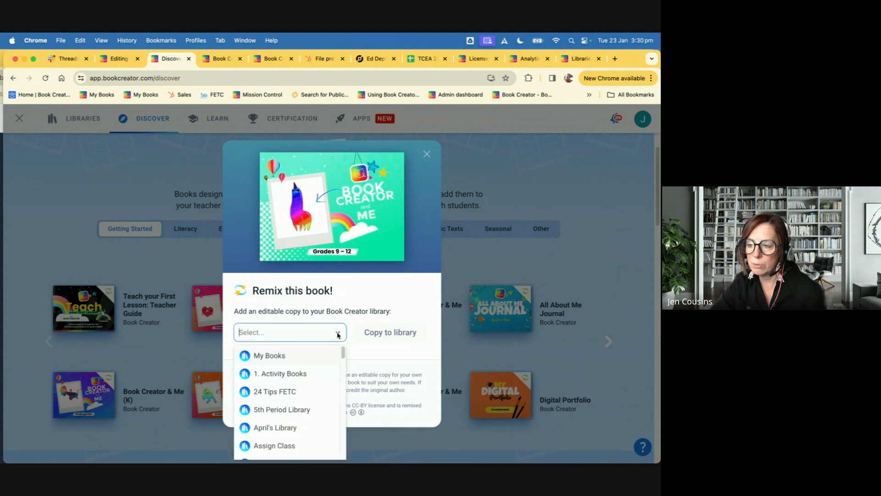
click(384, 352)
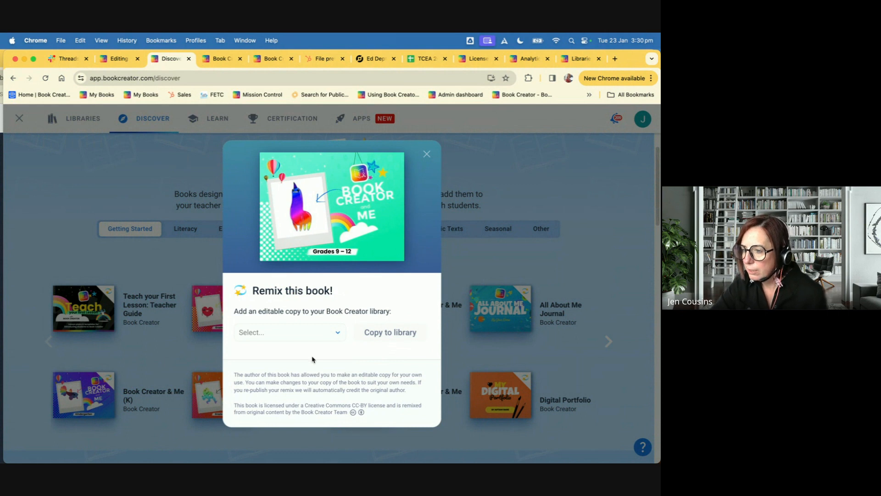
click(339, 333)
click(427, 154)
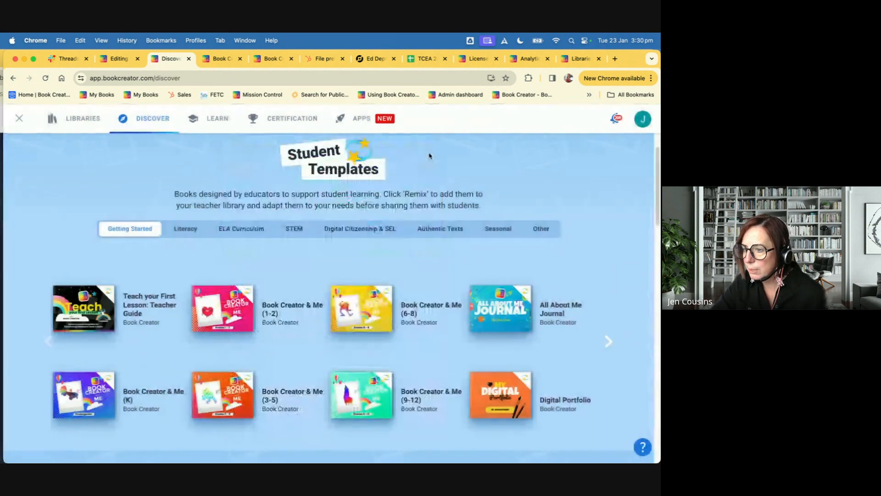
Read through the Book Creator & Me (9-12) template to its end, including the About page's instructions, and return to the Discover page.
click(362, 403)
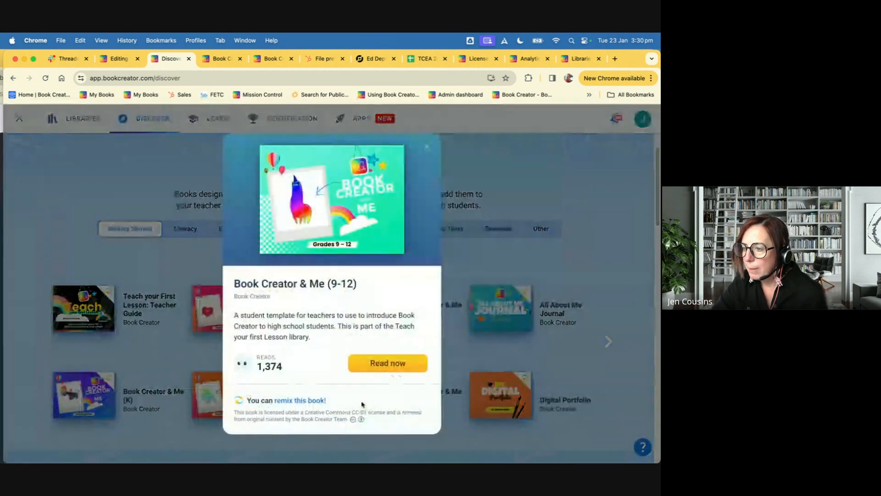
click(378, 373)
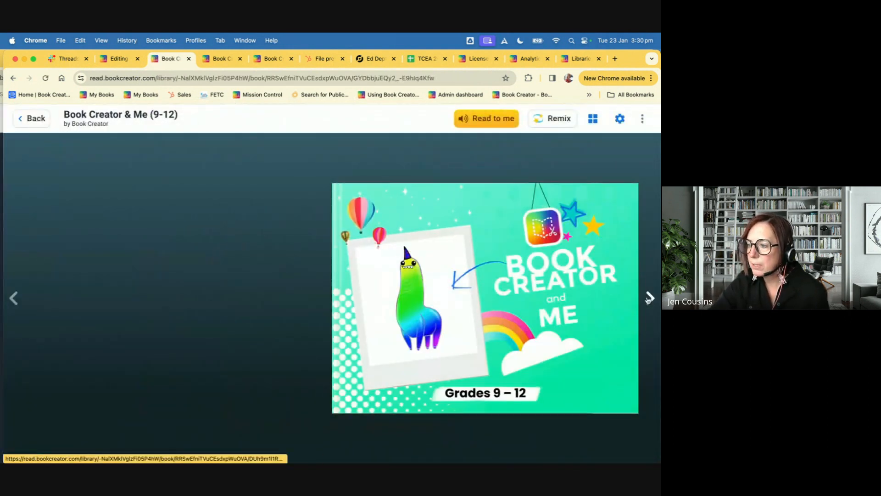
click(651, 298)
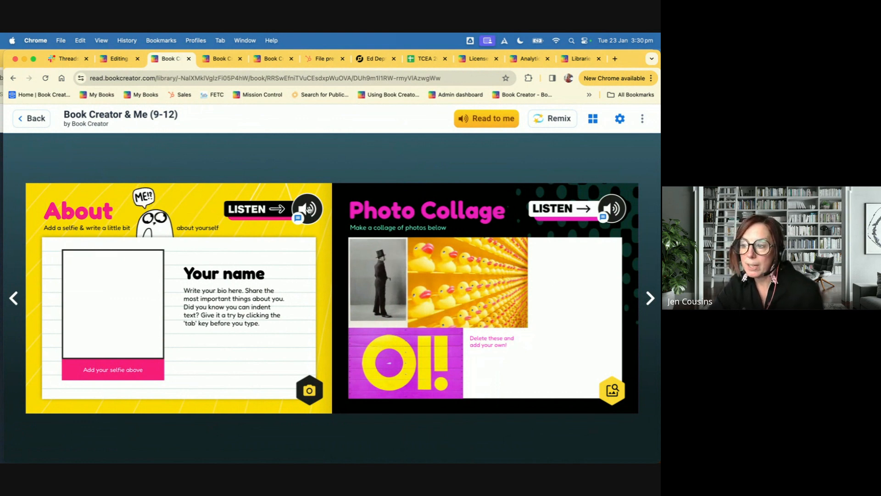
click(299, 218)
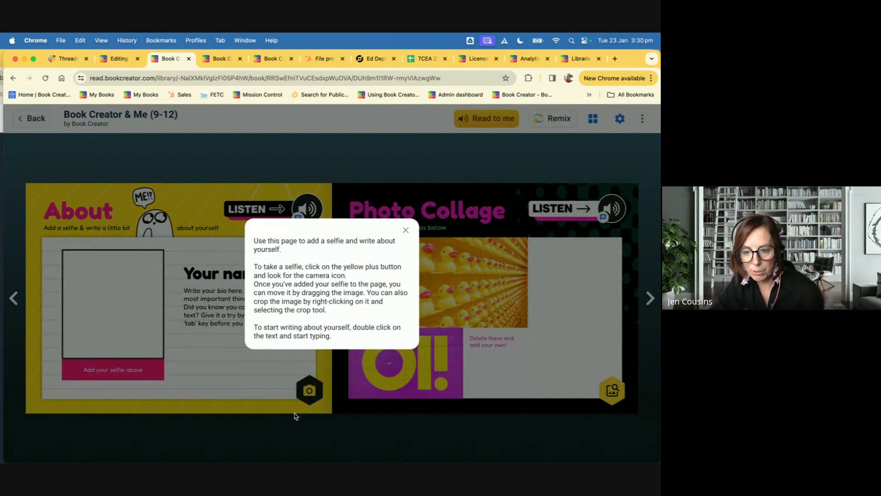
click(406, 230)
click(649, 297)
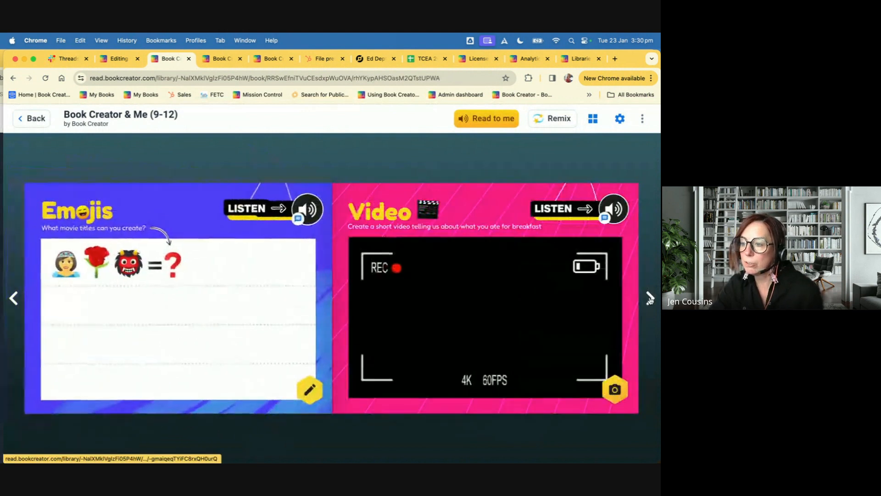
click(650, 297)
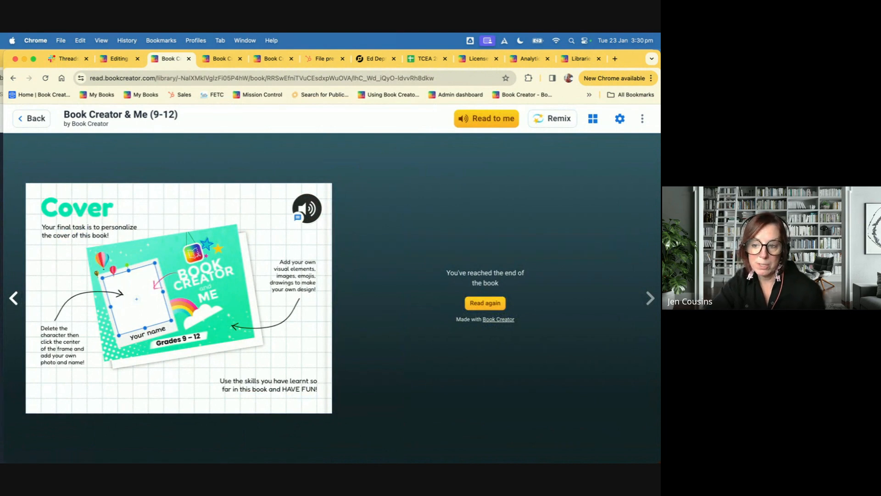
click(31, 118)
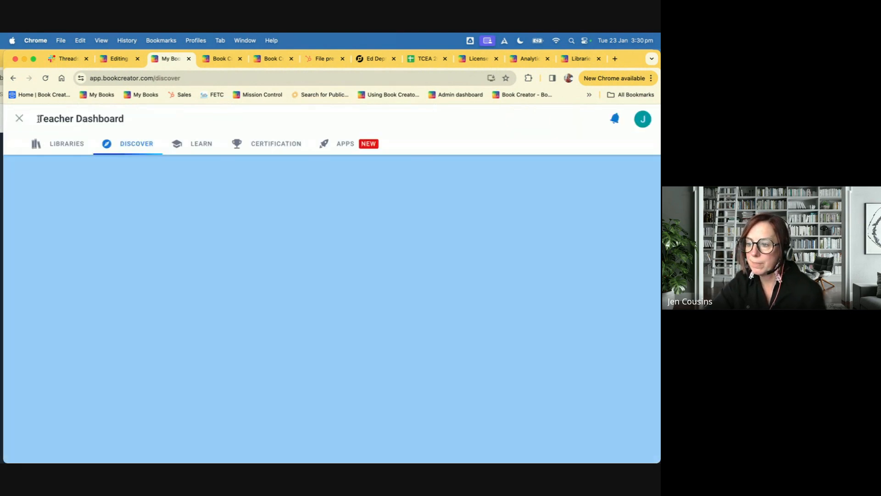
Browse the Middle School books under Examples by grade through to the end of the collection.
scroll(363, 321, down, 10)
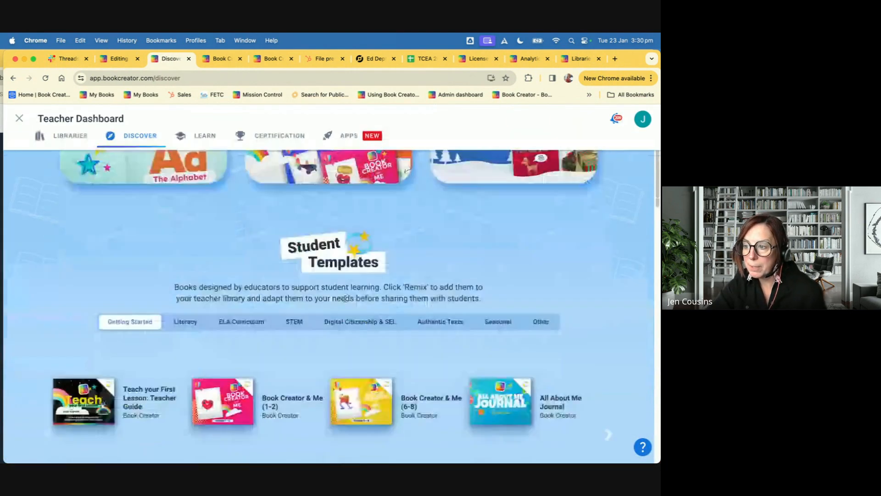
scroll(381, 341, down, 5)
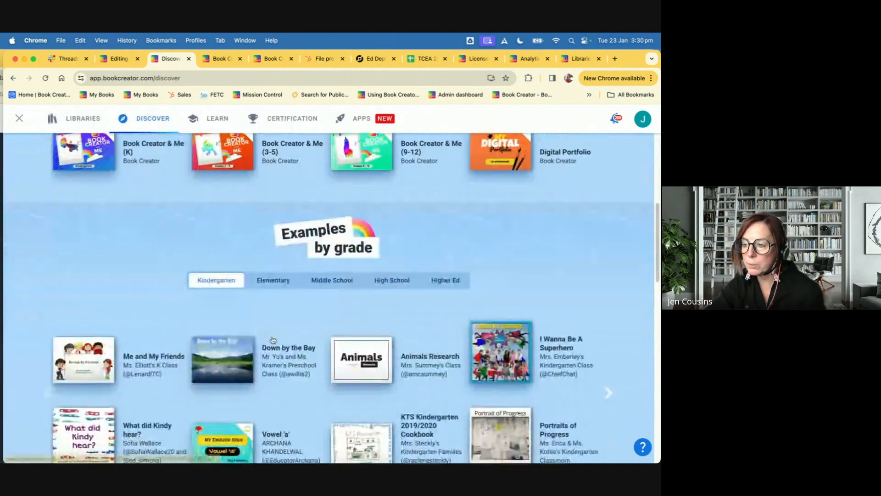
click(333, 194)
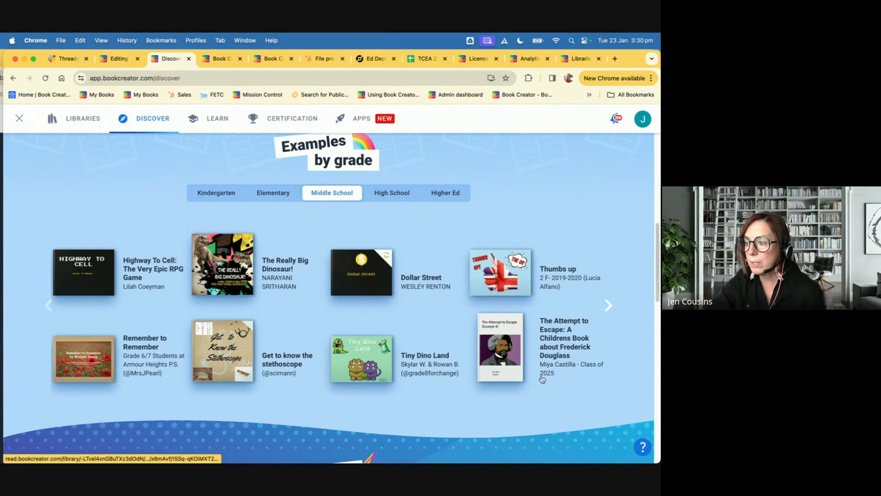
click(608, 305)
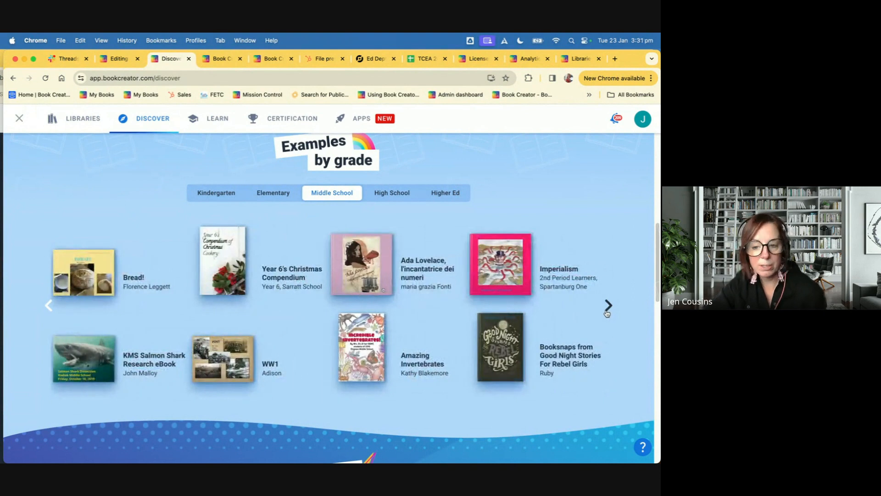
click(607, 308)
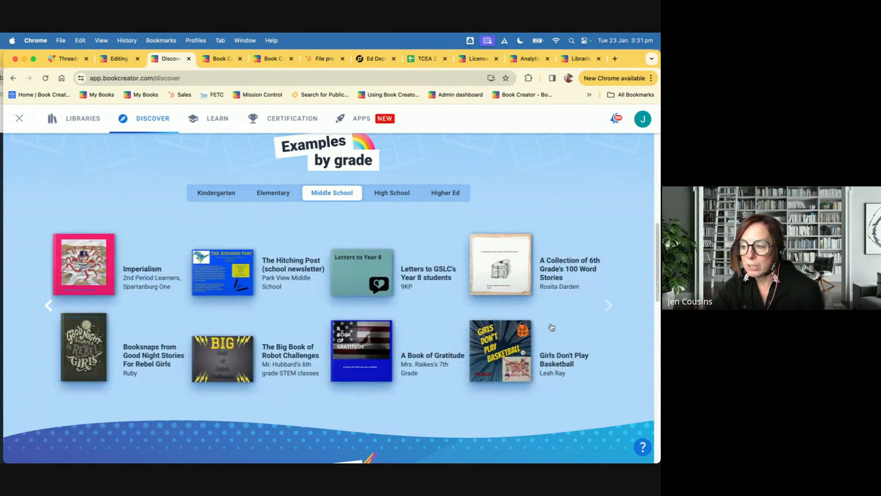
Browse the educator resource books on the Supercharge your lessons shelf through to its end.
scroll(420, 385, down, 3)
scroll(423, 390, down, 4)
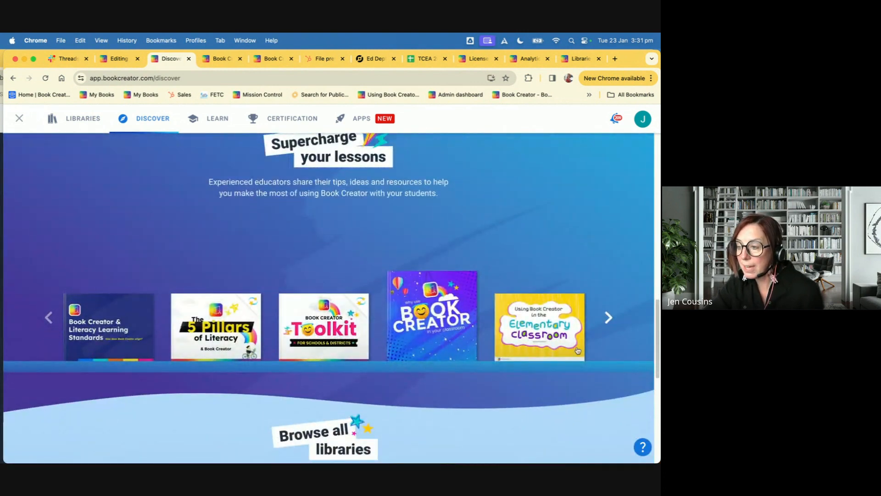
click(609, 318)
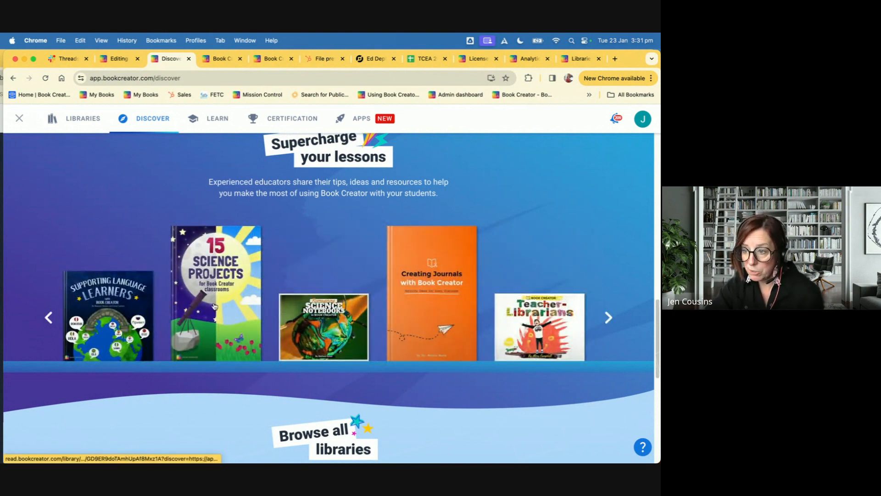
click(608, 318)
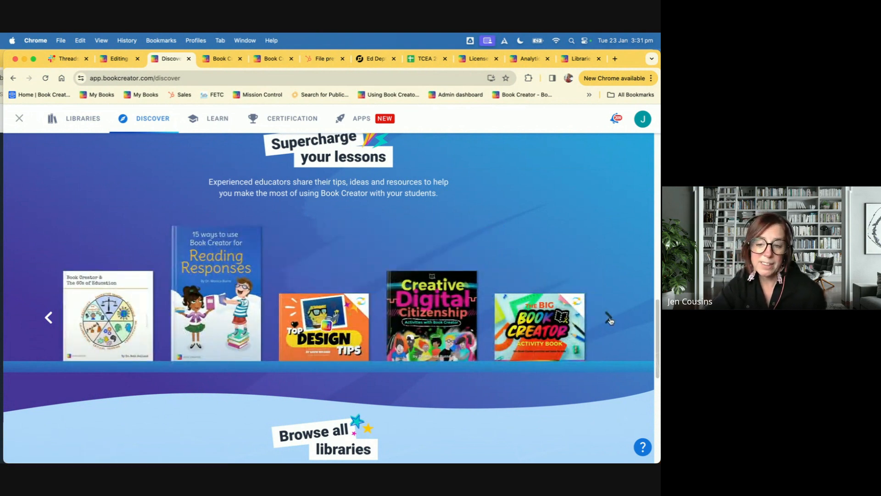
click(609, 319)
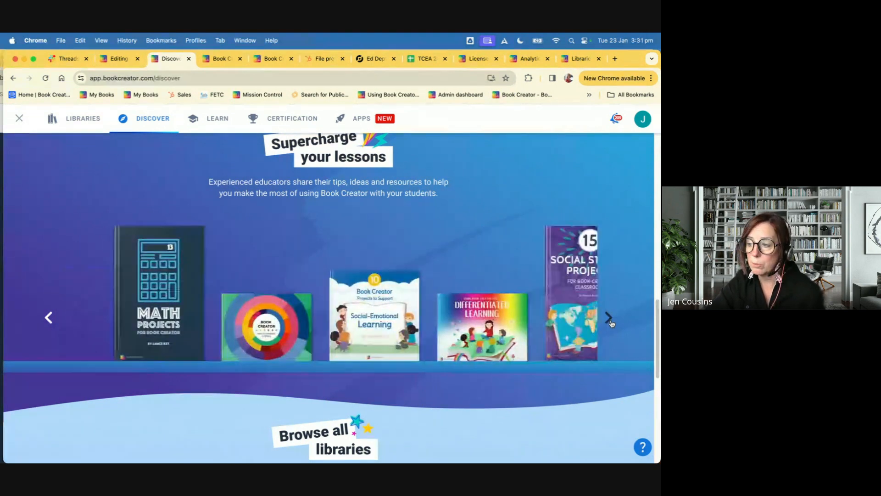
click(610, 320)
click(610, 321)
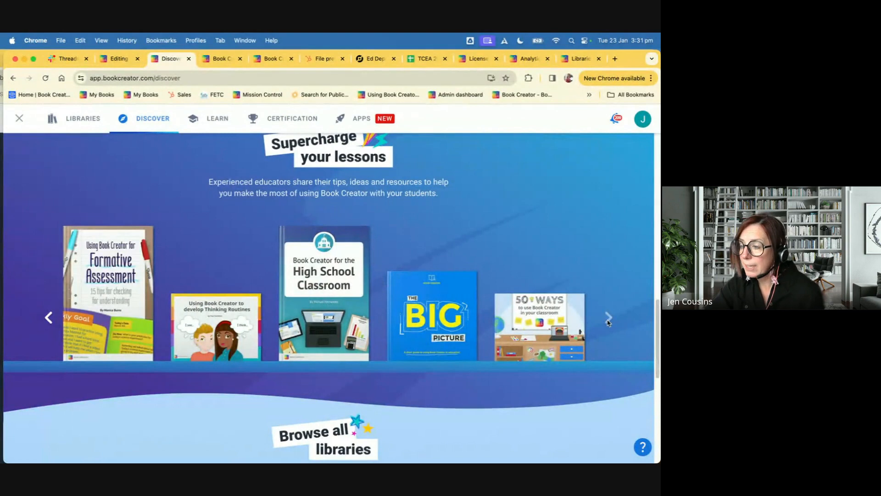
click(49, 318)
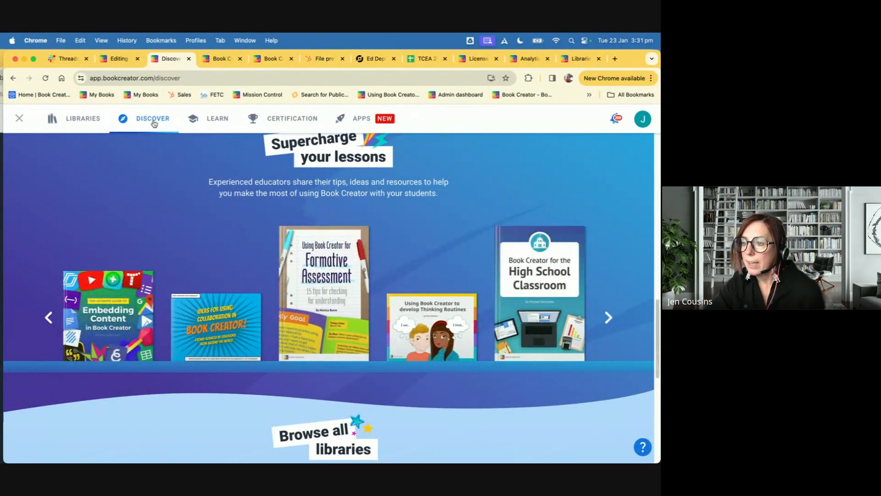
View the Learn knowledge base topics and review the Certified Author course's introduction and full curriculum.
click(216, 120)
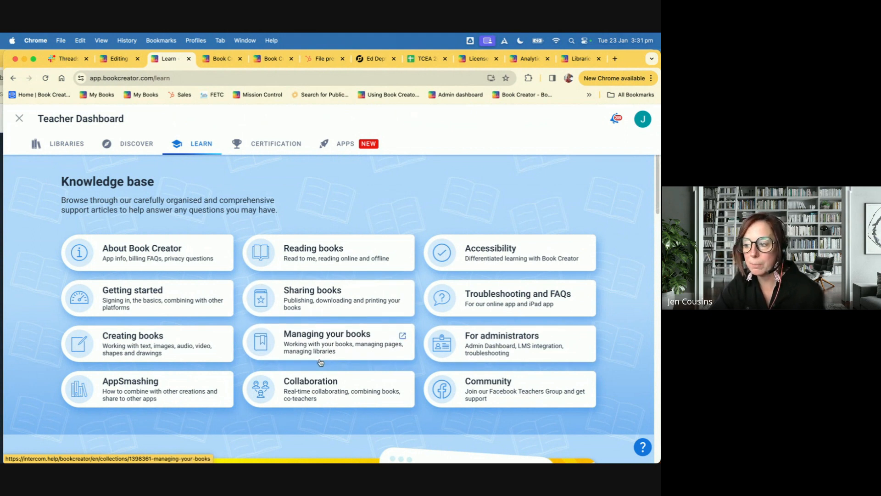
click(275, 144)
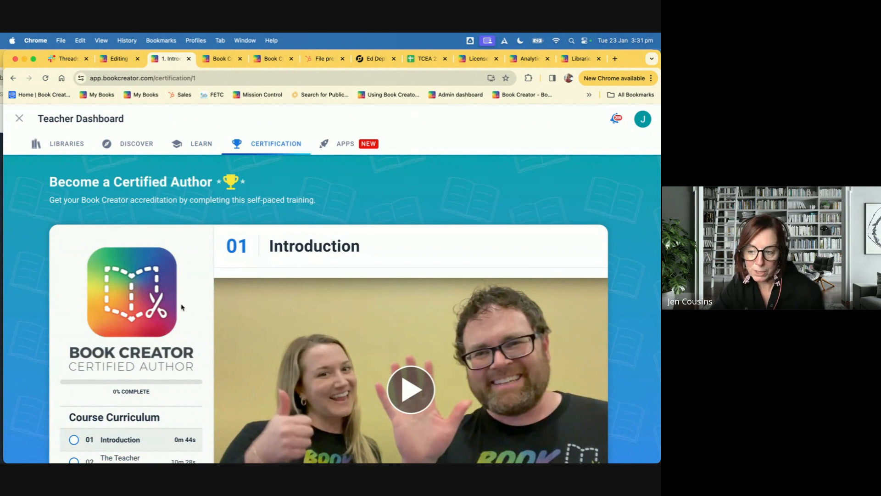
scroll(185, 328, down, 4)
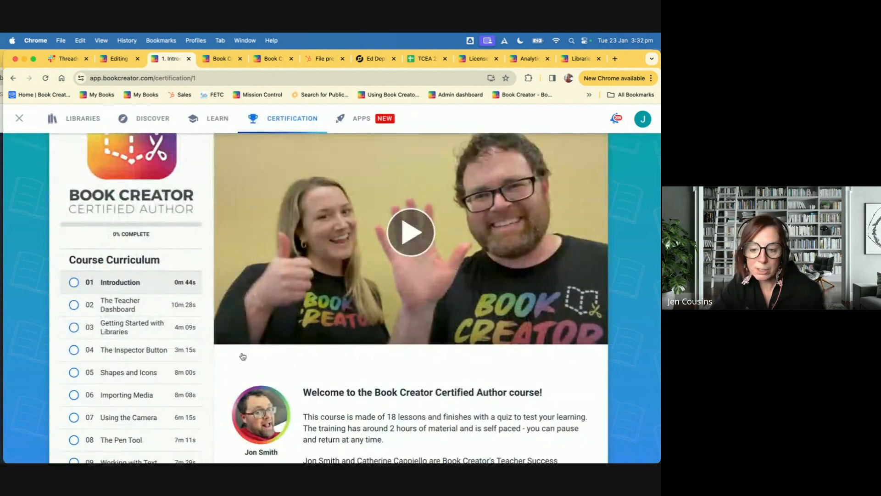
scroll(241, 355, down, 5)
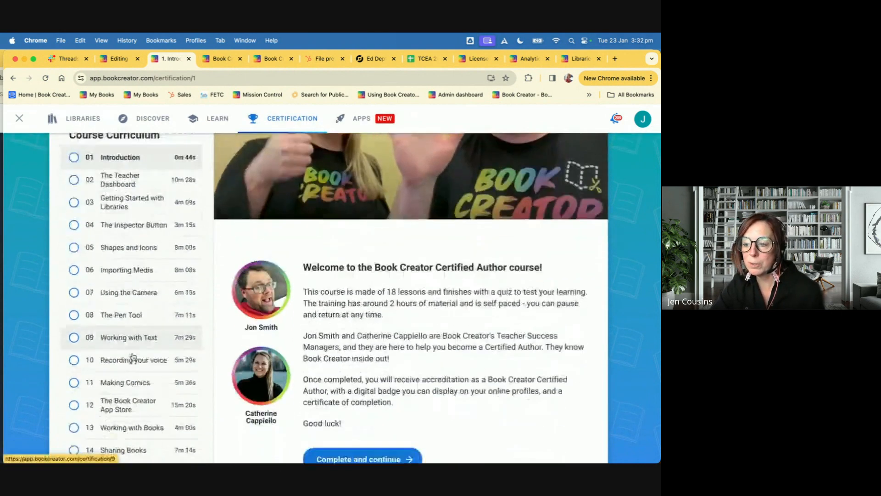
scroll(133, 355, down, 2)
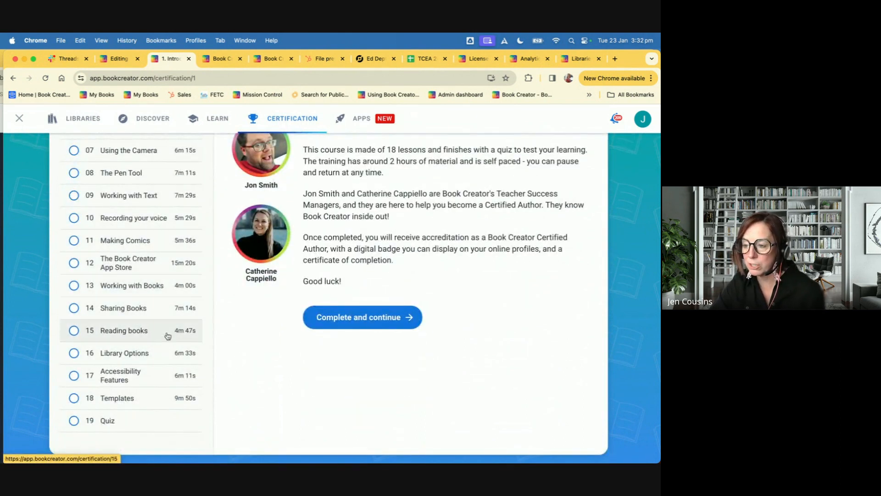
Review the Certified Author course curriculum down to the quiz and its introduction, returning to the start of the page.
scroll(165, 343, down, 1)
scroll(172, 348, up, 3)
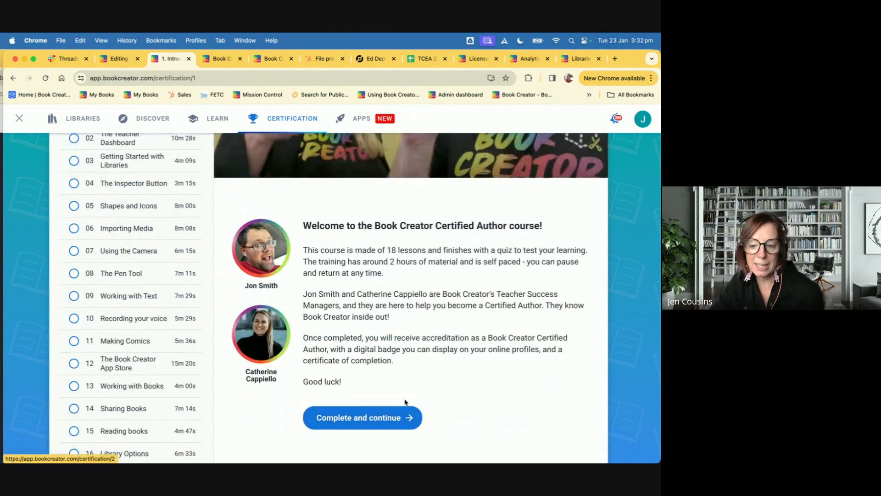
scroll(282, 364, up, 6)
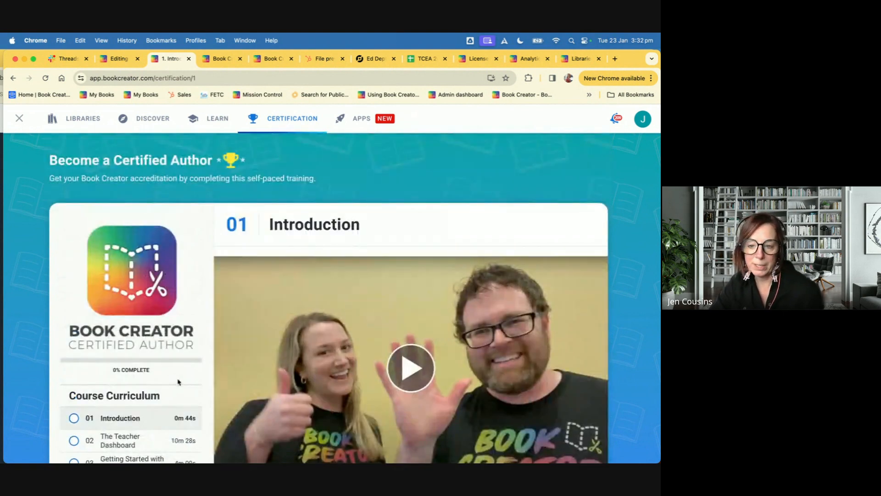
scroll(256, 288, down, 3)
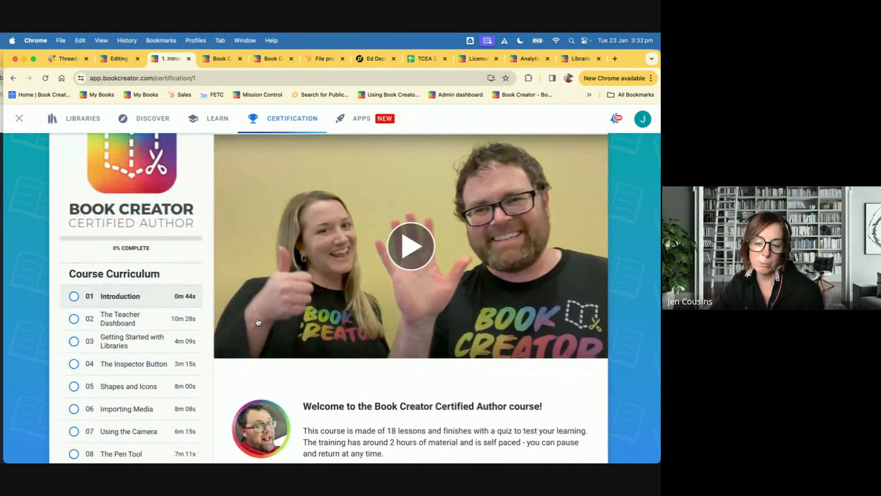
scroll(401, 232, up, 3)
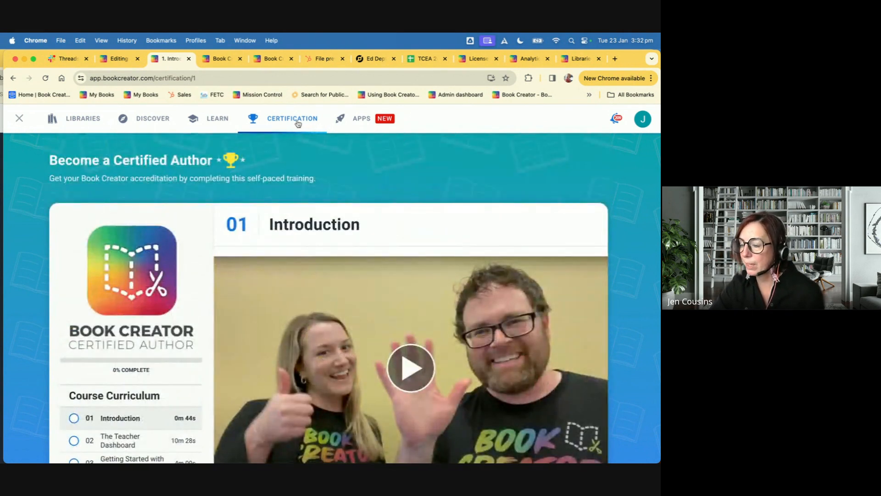
Go to the Apps for Book Creator page, disable the Giphy app and display its details.
click(378, 122)
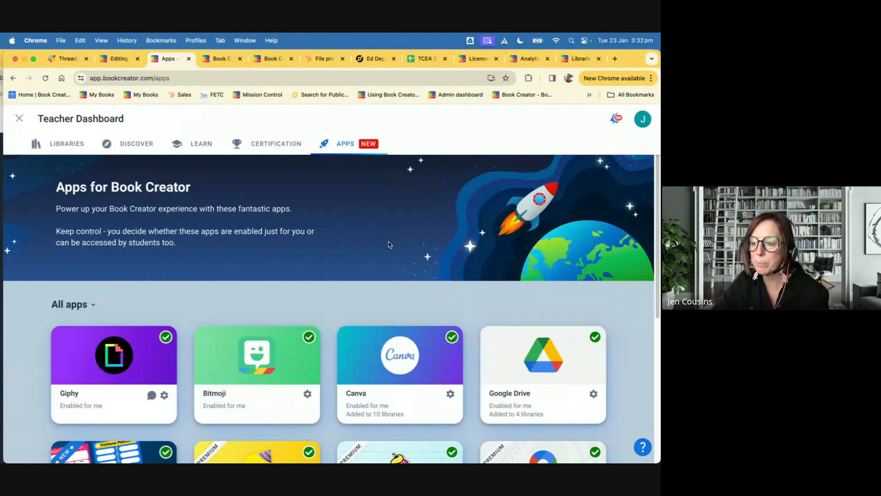
scroll(257, 395, down, 5)
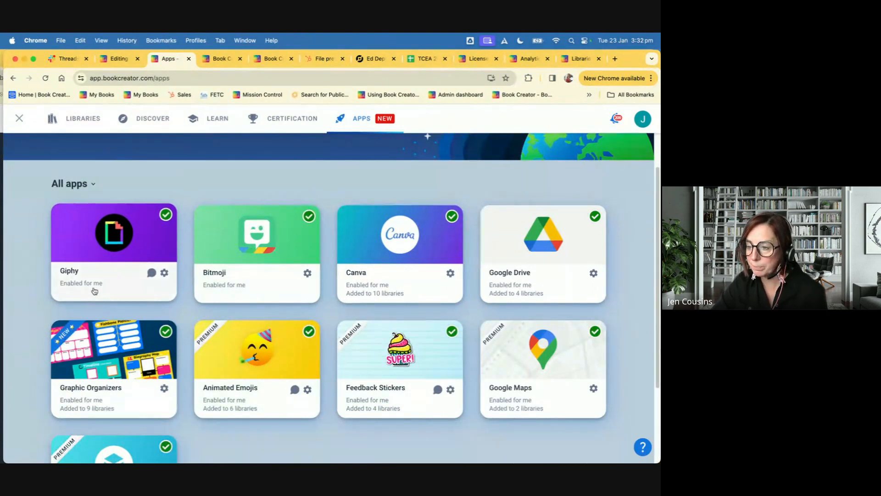
click(92, 287)
click(370, 394)
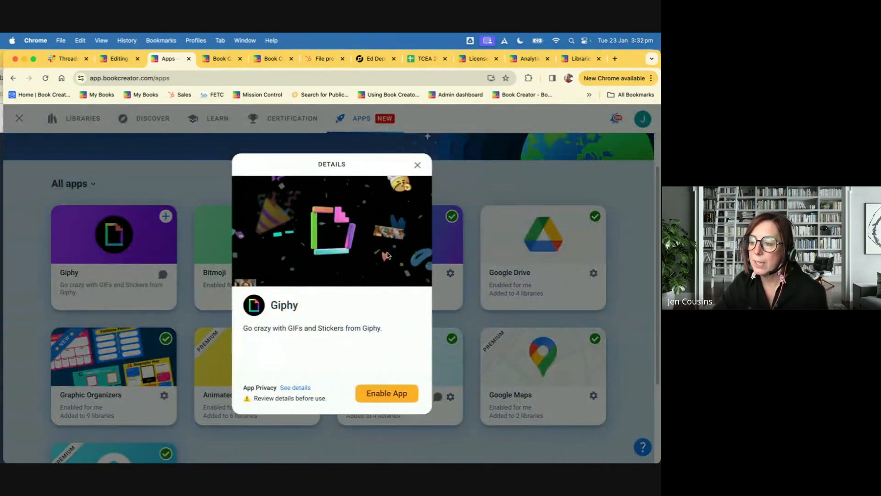
click(417, 165)
click(128, 278)
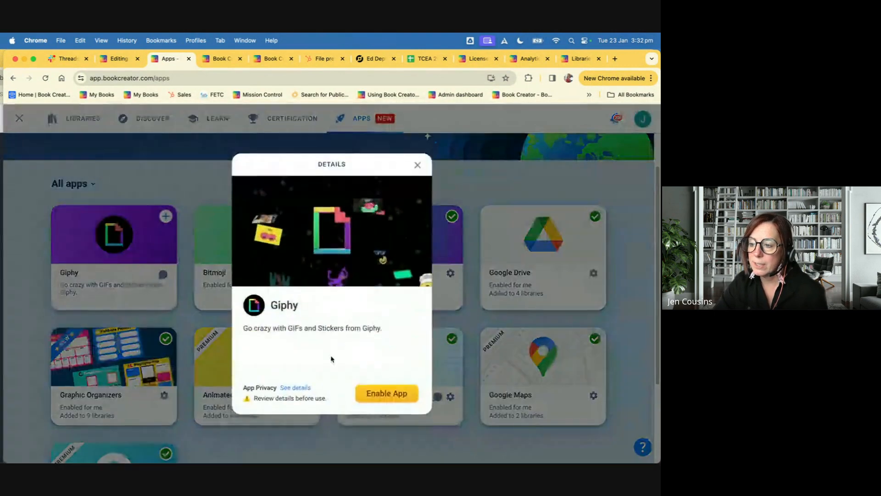
Enable Giphy for the teacher only, reviewing the student library choices without selecting any.
click(386, 393)
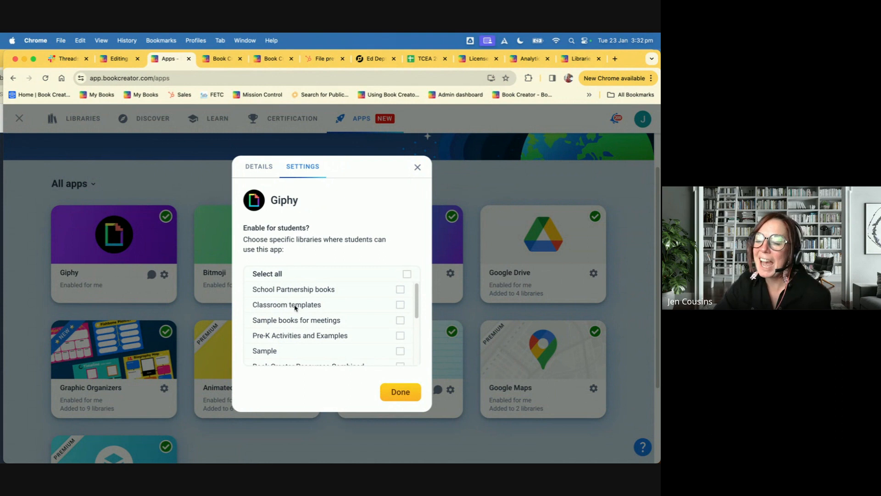
scroll(352, 320, down, 5)
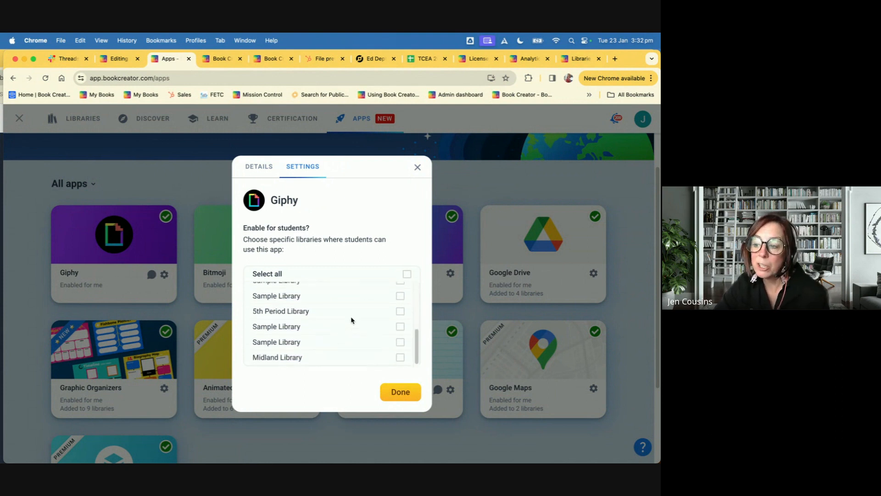
scroll(352, 321, up, 5)
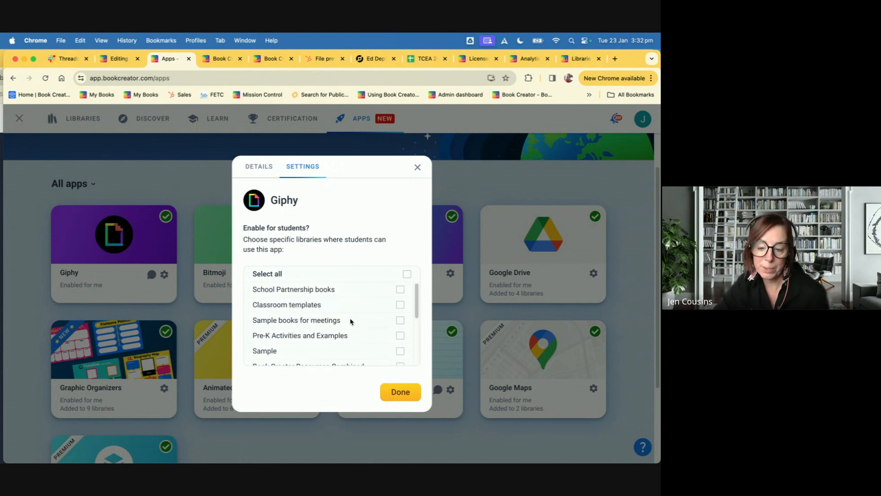
scroll(352, 323, down, 2)
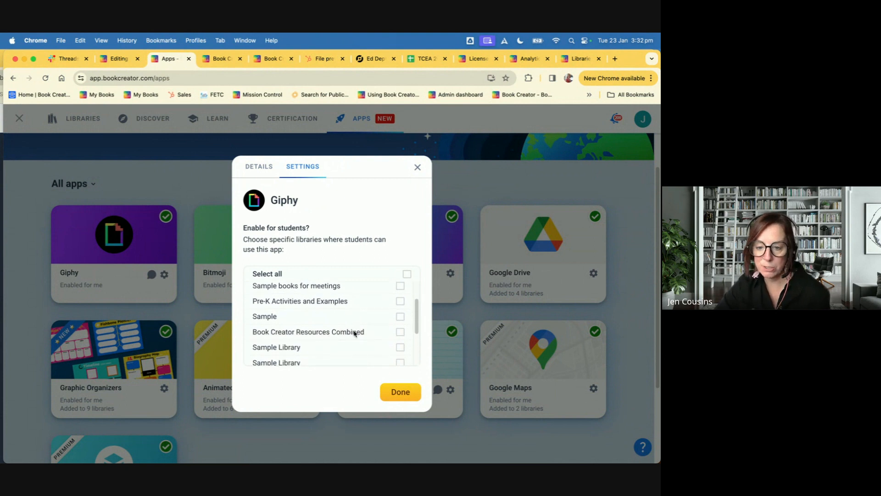
click(400, 392)
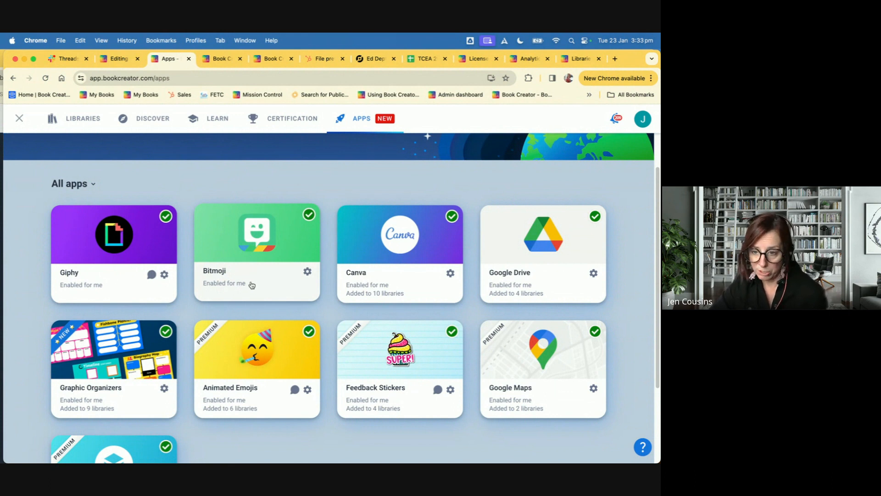
scroll(263, 295, down, 1)
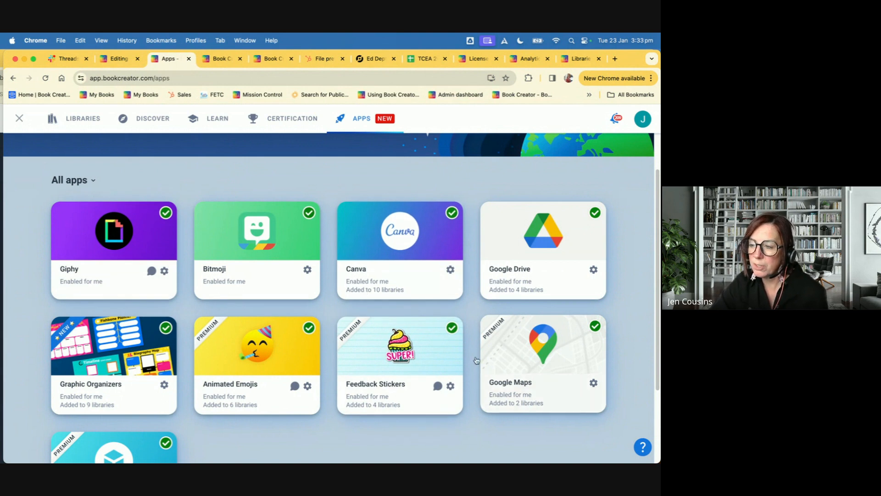
Create a new library named 5th Period Math in which students cannot read each other's books.
click(19, 120)
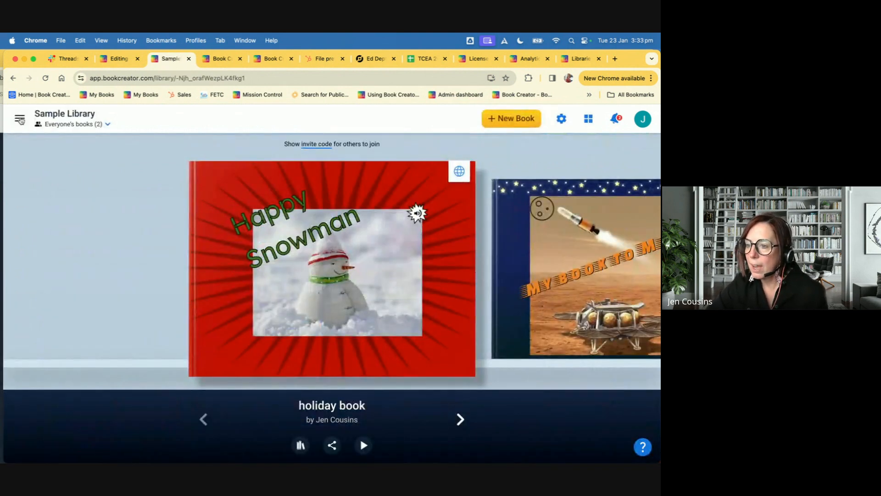
click(20, 120)
scroll(250, 364, down, 7)
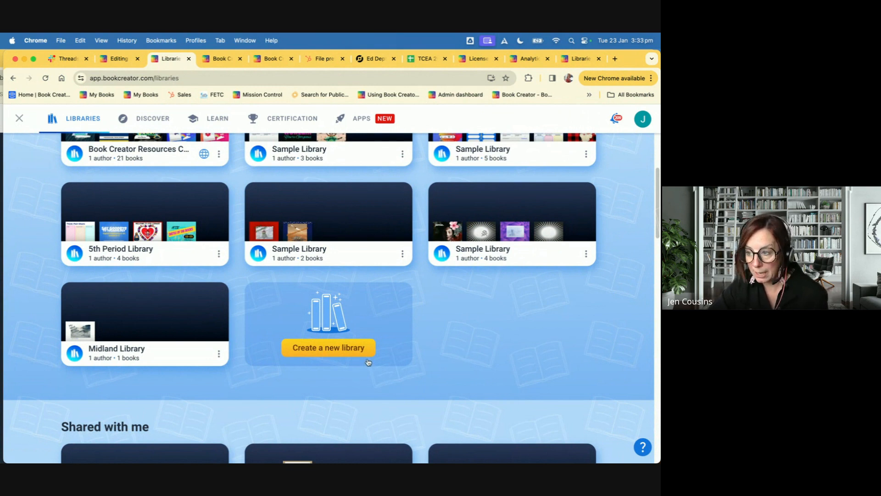
click(342, 351)
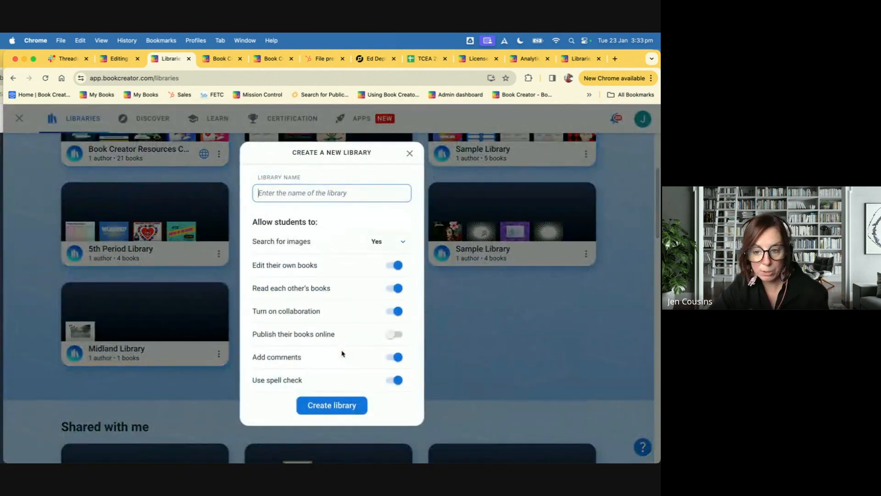
click(292, 192)
text(5)
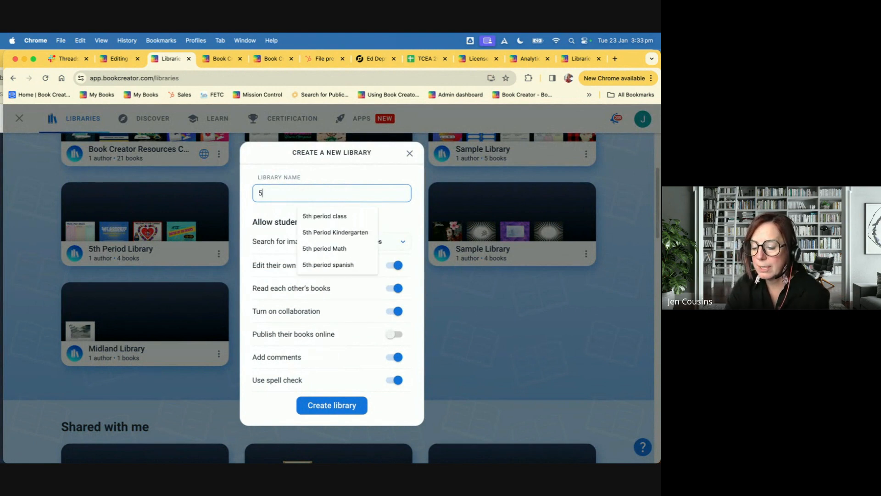
text(th Perio)
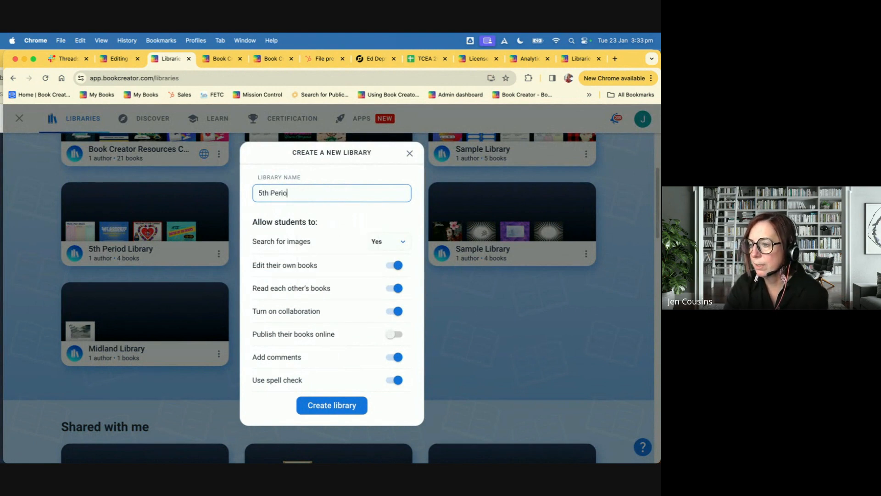
text(d Math)
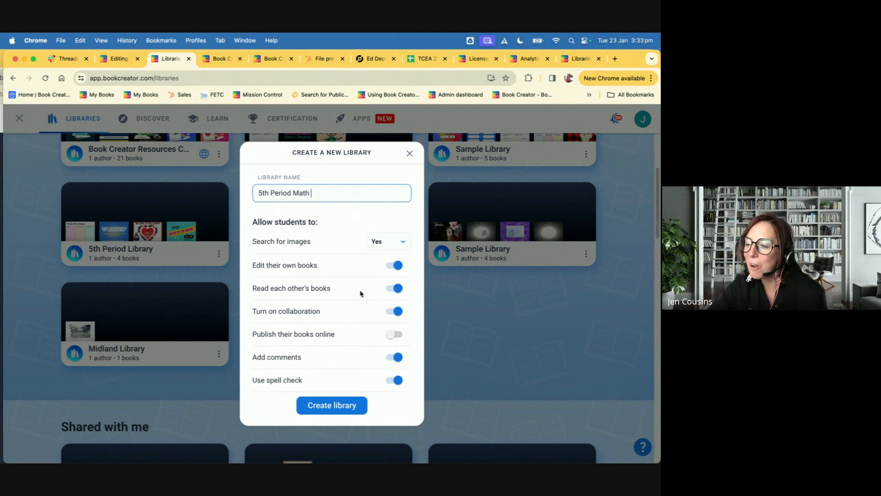
click(395, 292)
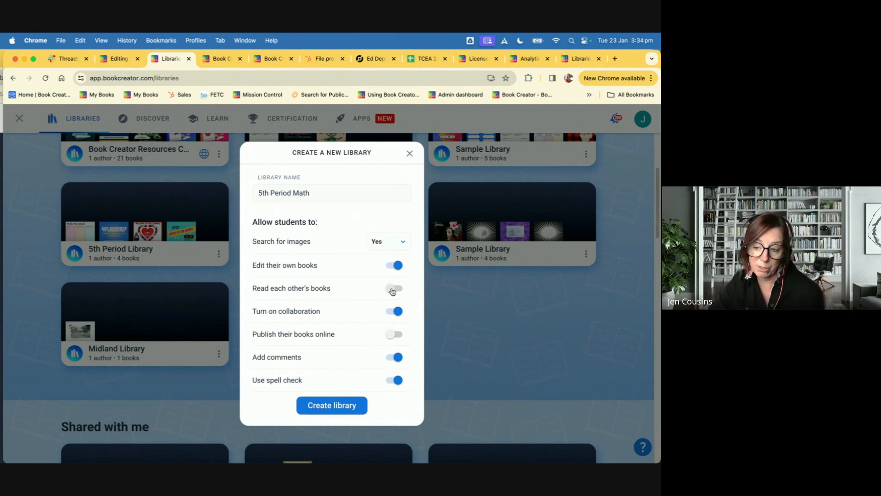
click(343, 404)
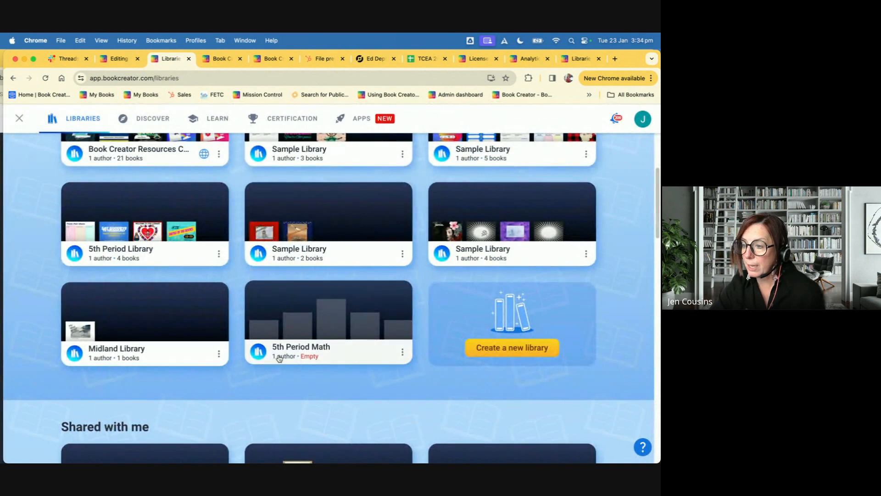
Enter the 5th Period Math library and view its invite code and invite link option, closing the invitation when done.
click(320, 322)
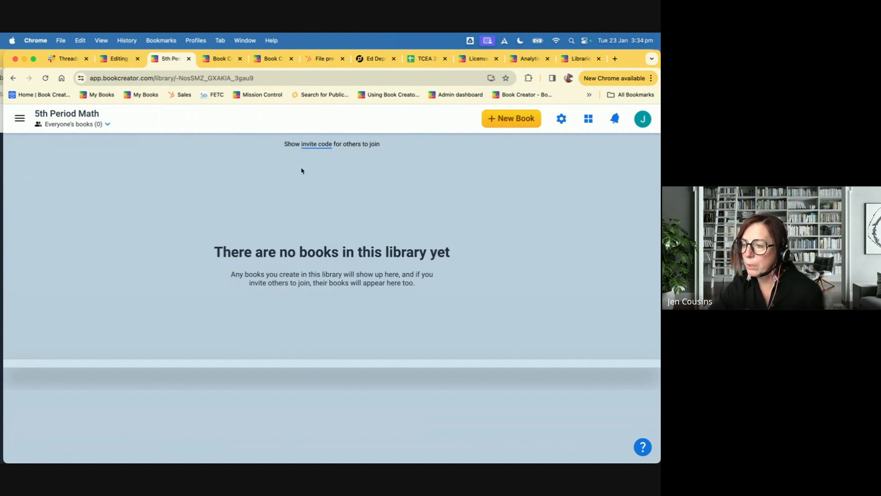
click(316, 144)
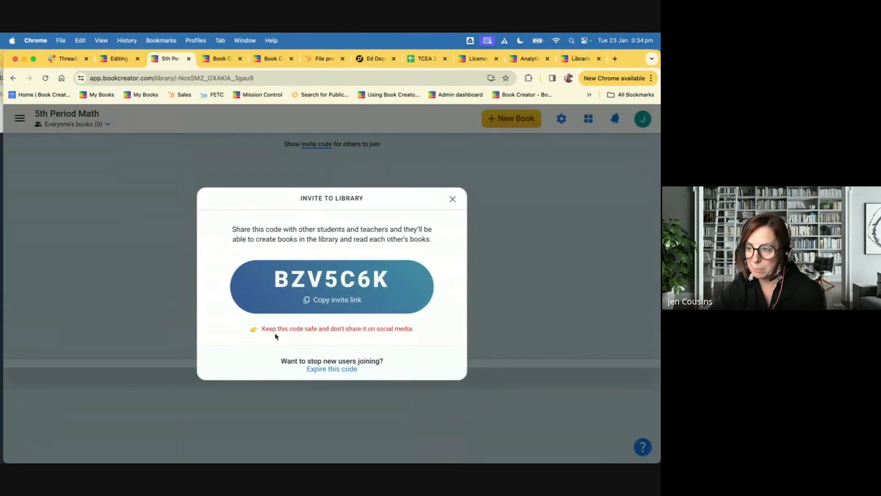
drag(397, 284, 285, 281)
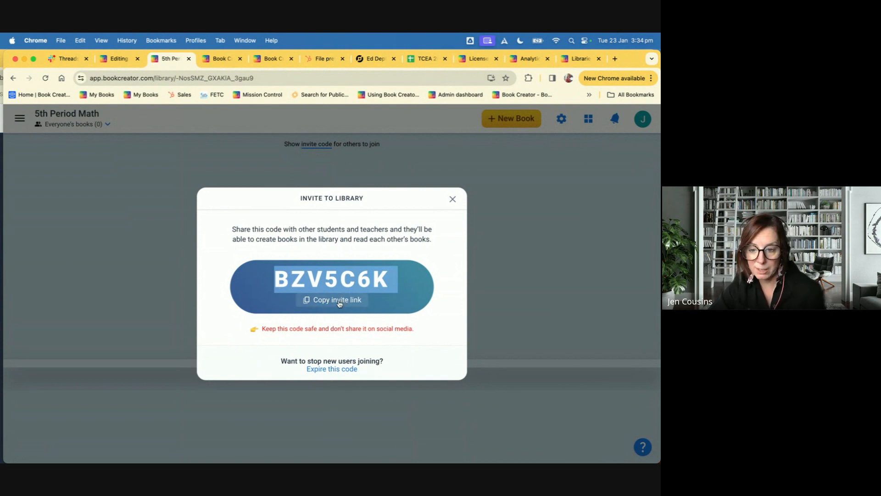
drag(458, 198, 454, 200)
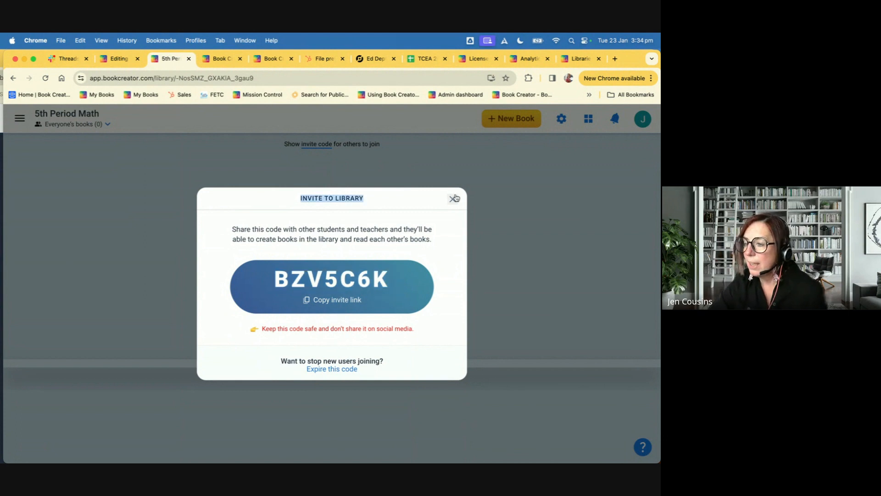
click(453, 201)
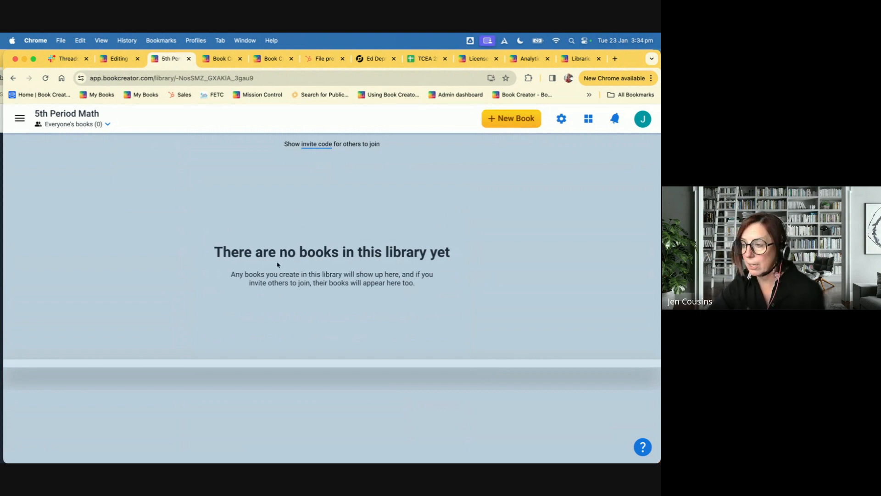
Create a new Landscape 4:3 Comic book in the library after browsing the available templates and themes.
click(532, 124)
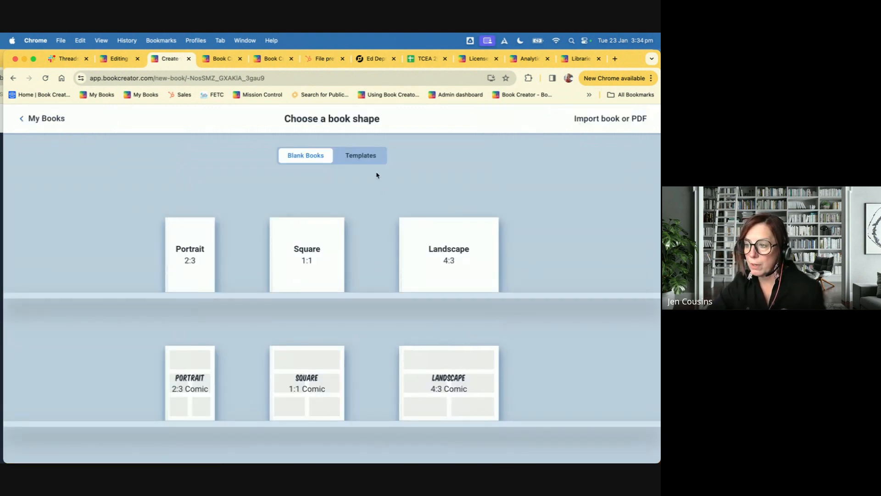
click(367, 157)
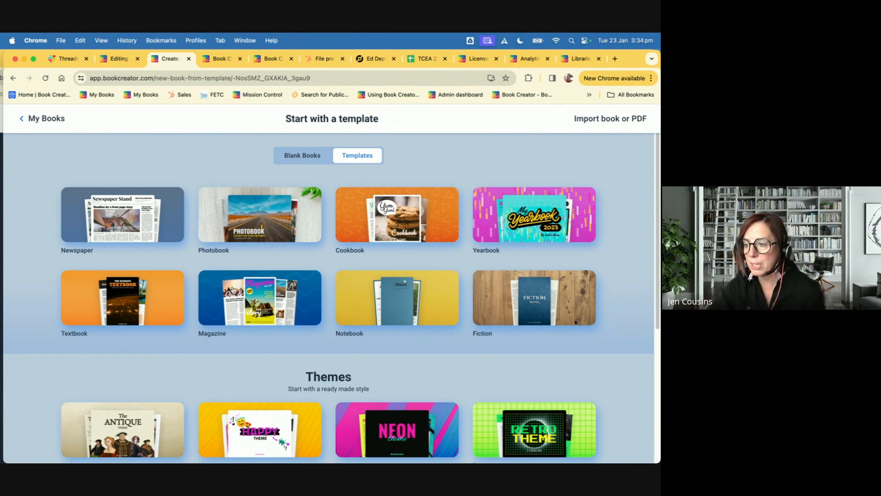
scroll(245, 313, down, 5)
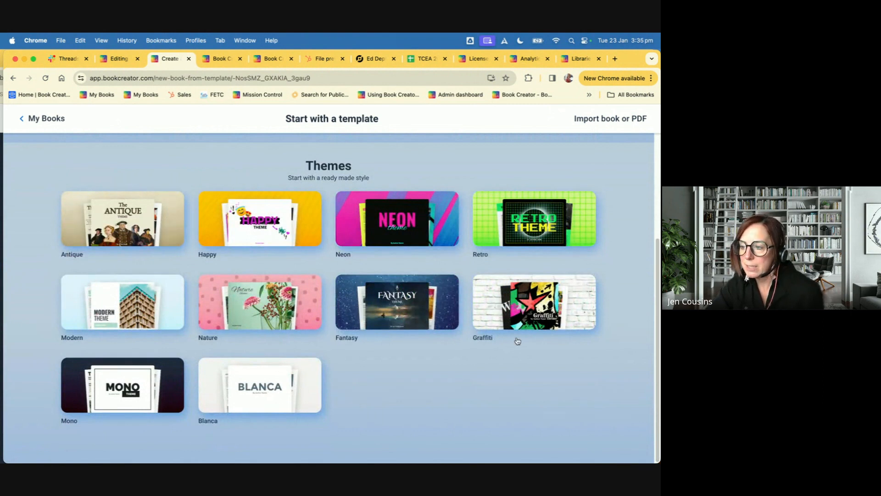
scroll(374, 338, up, 5)
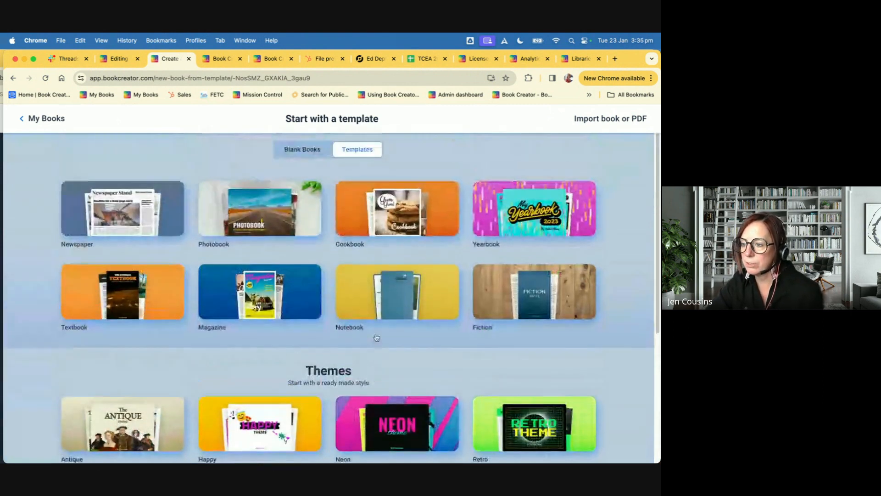
click(297, 155)
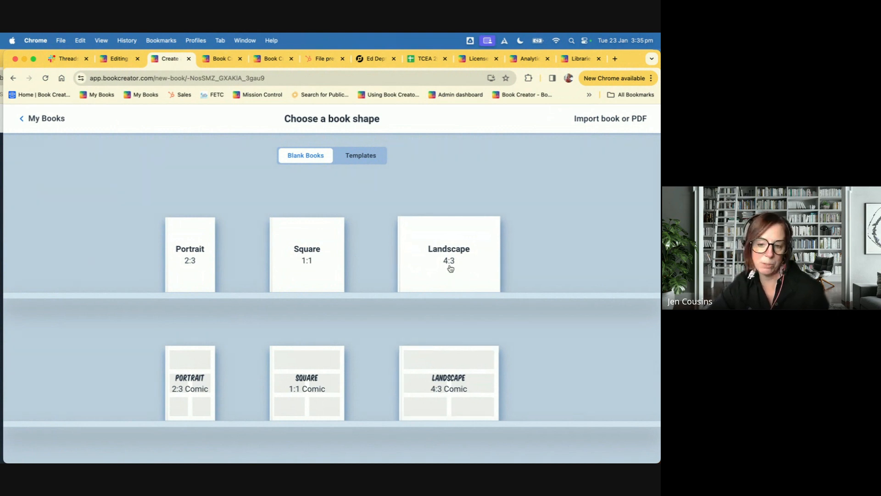
click(456, 379)
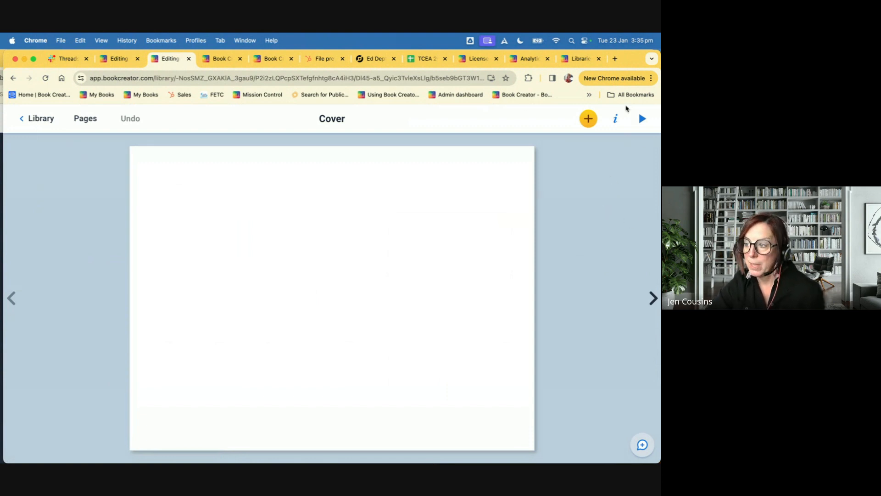
Review the cover's media options, comic backgrounds and Patterns backgrounds without applying any.
click(589, 119)
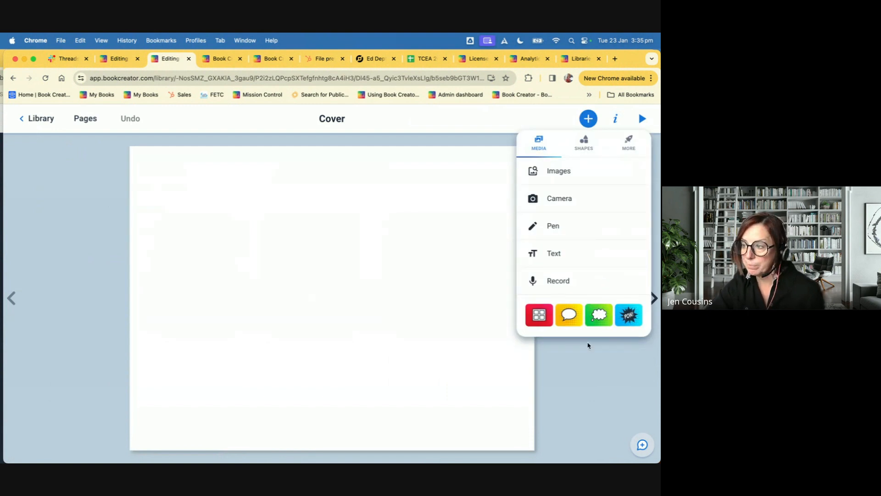
click(616, 119)
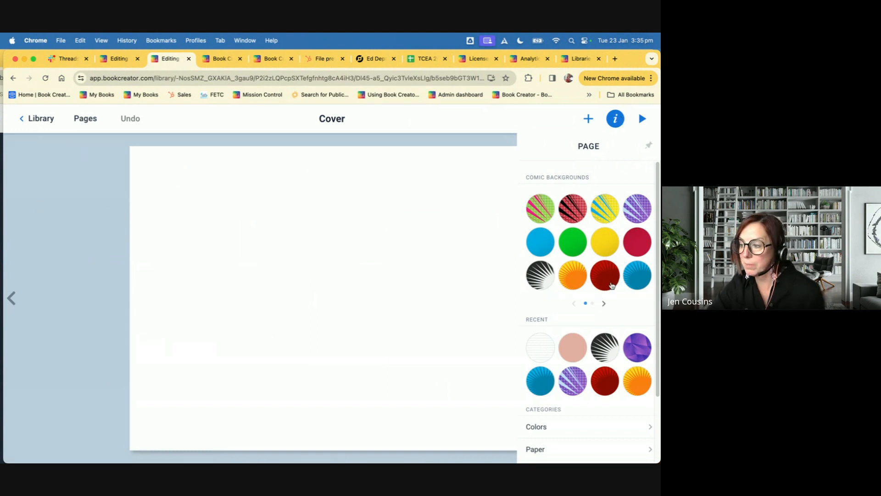
scroll(597, 348, down, 4)
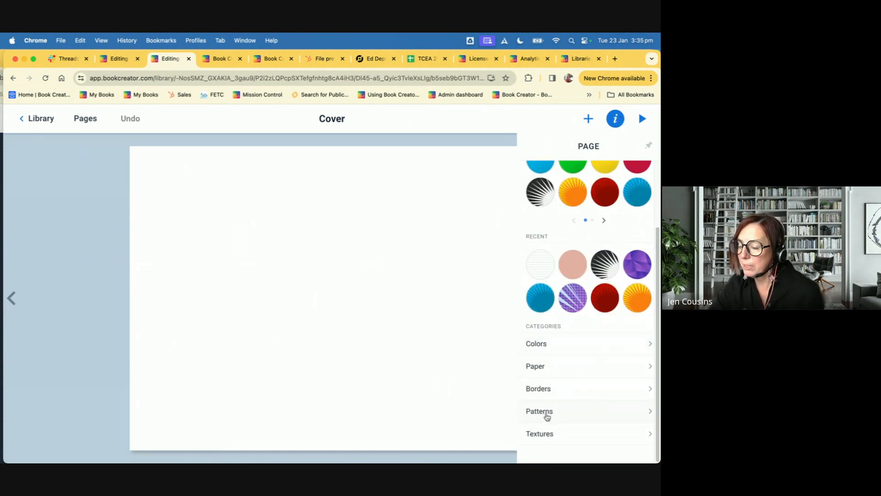
click(543, 416)
scroll(544, 416, down, 3)
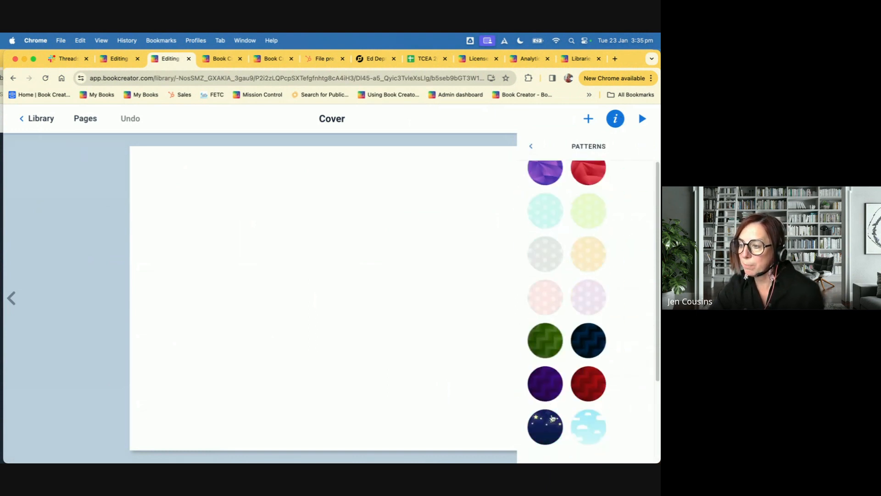
click(533, 146)
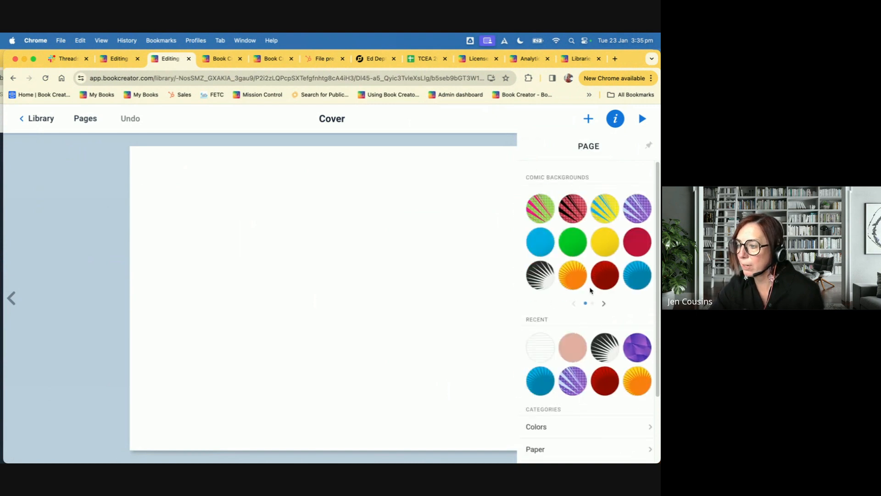
Apply the narrow lined Paper background to the cover page.
scroll(589, 397, down, 2)
click(567, 365)
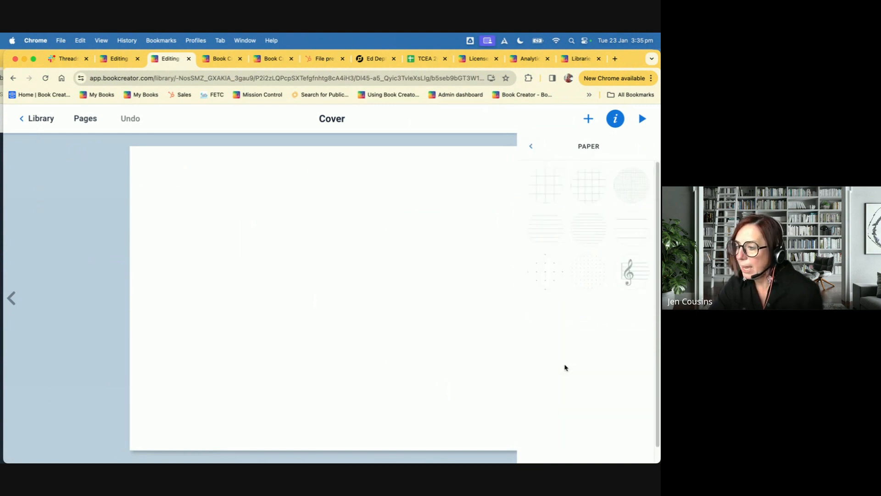
click(588, 229)
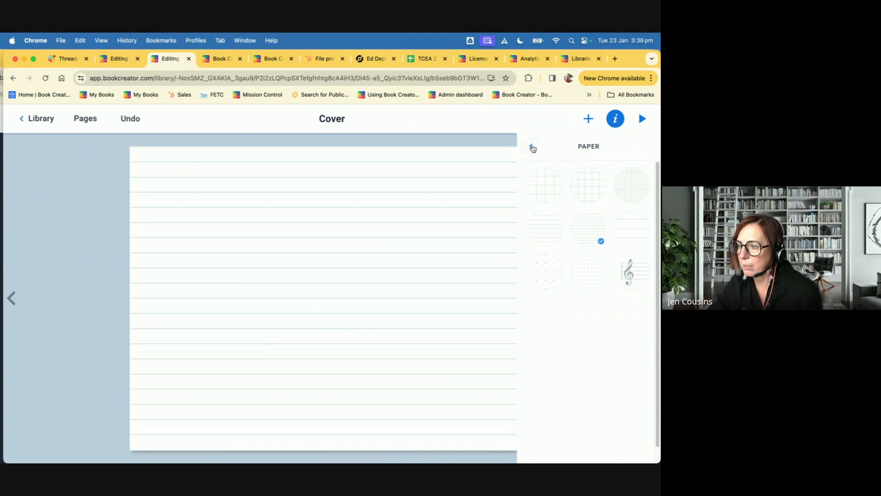
click(531, 146)
Search the image library for "Science lab" from the cover and browse the results.
click(588, 120)
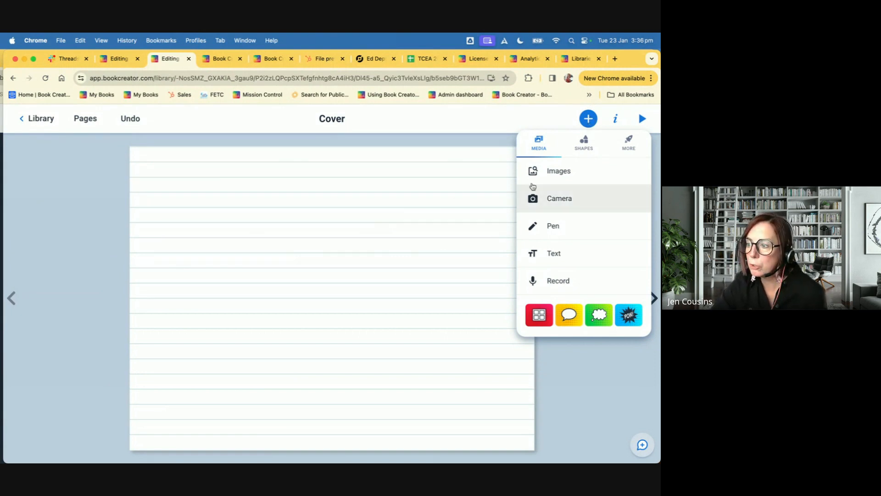
click(555, 171)
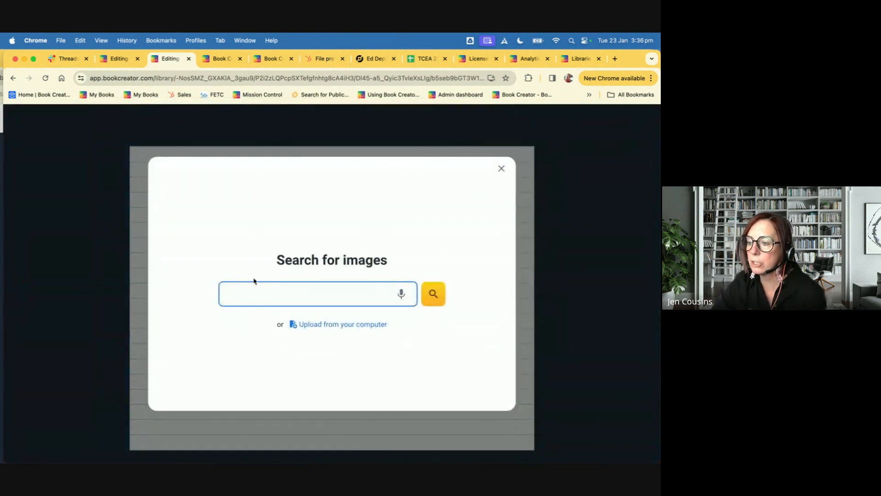
click(254, 298)
text(Sci)
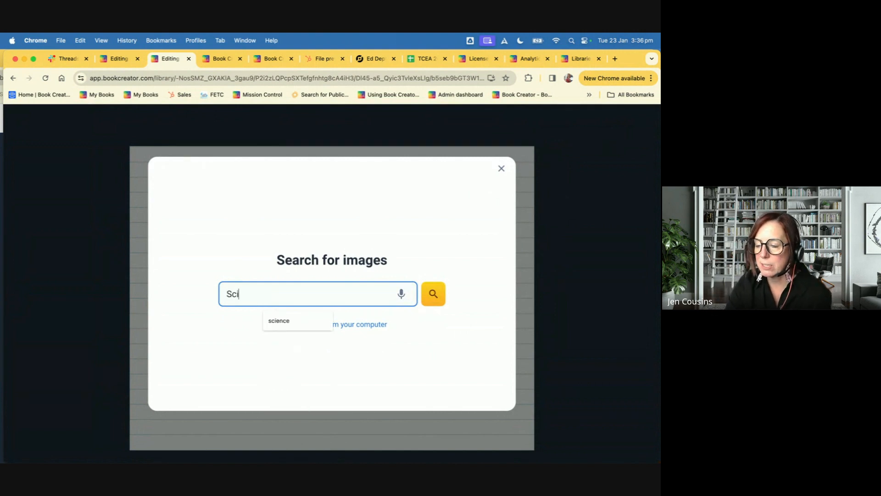
text(ence lab)
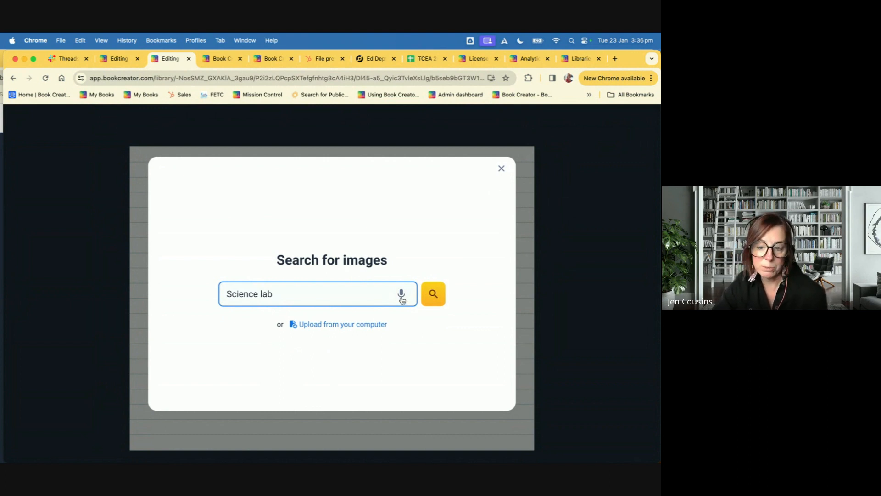
click(430, 297)
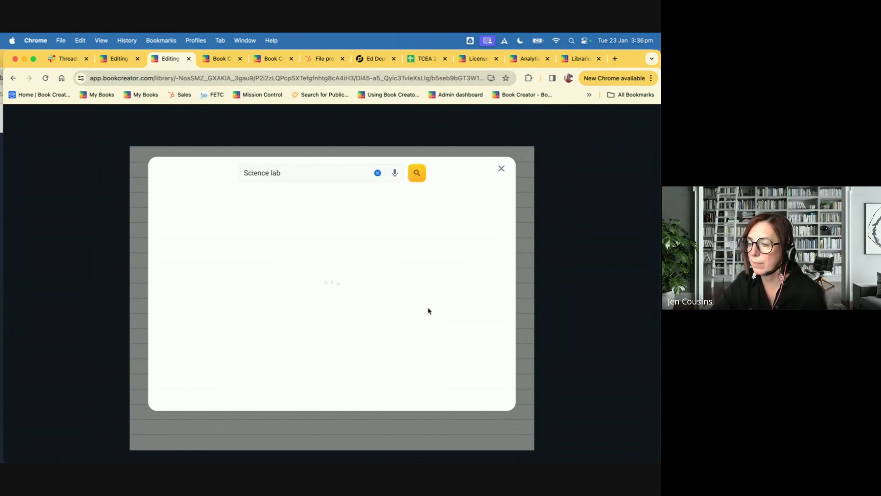
scroll(248, 323, down, 8)
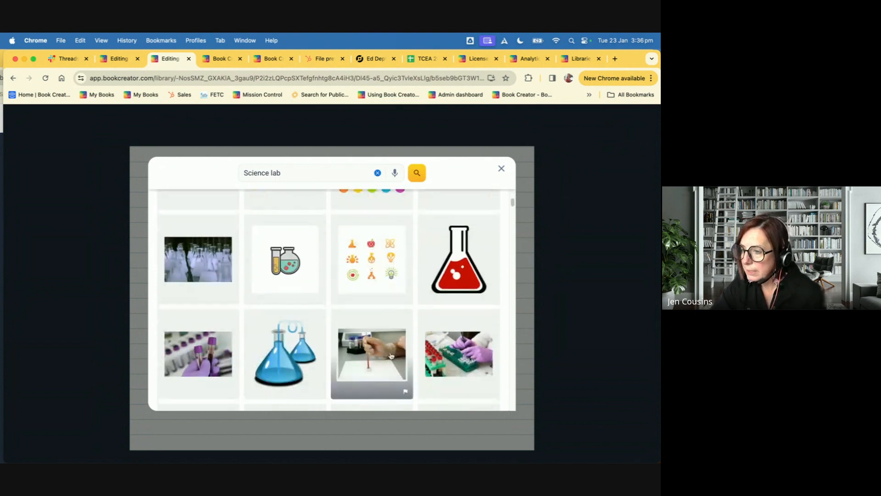
scroll(391, 355, down, 5)
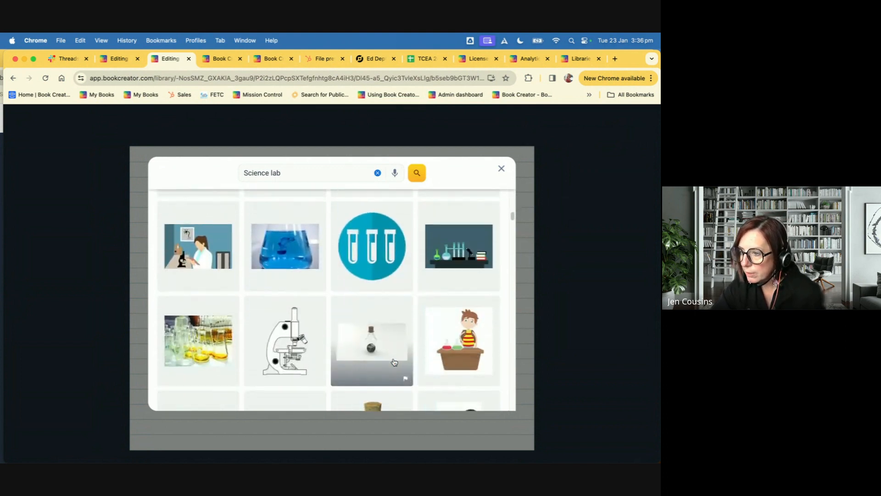
scroll(395, 362, down, 10)
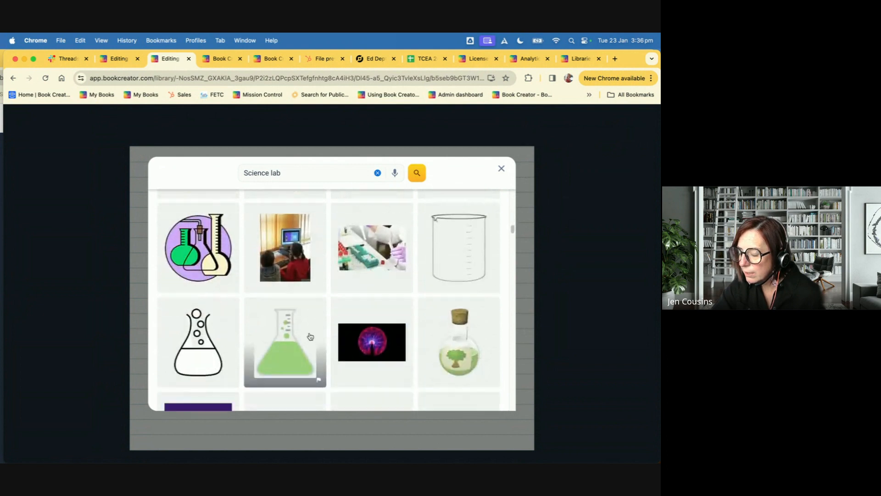
scroll(310, 337, down, 10)
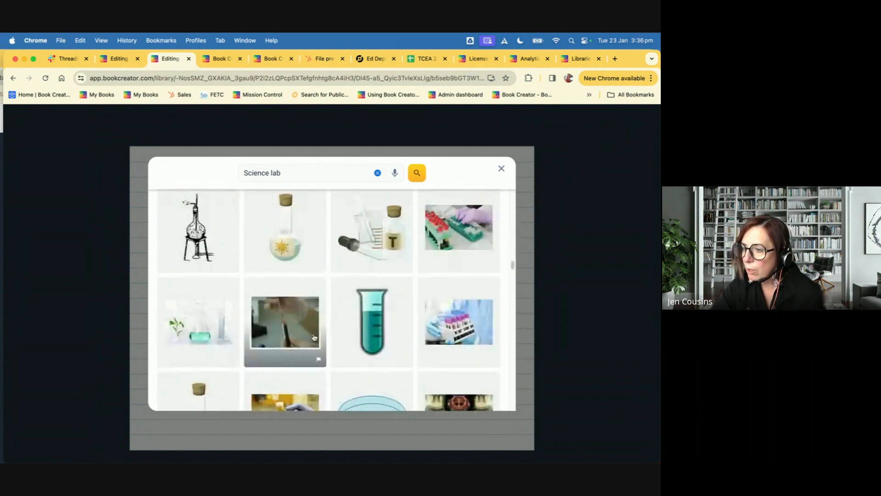
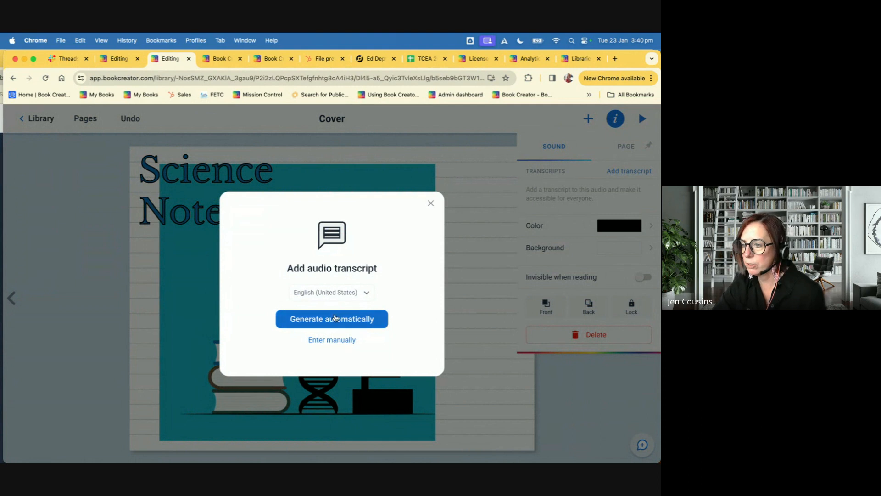
Close the audio transcript dialog and move on from the cover to page 2.
click(431, 204)
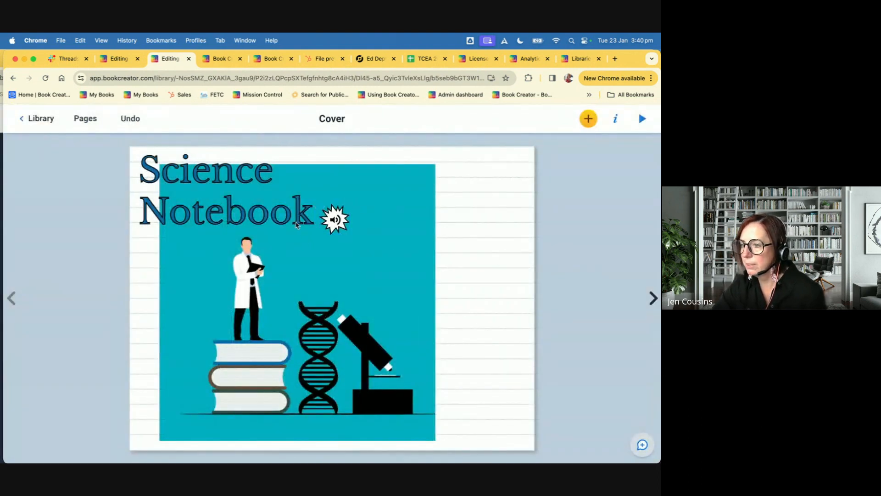
click(653, 300)
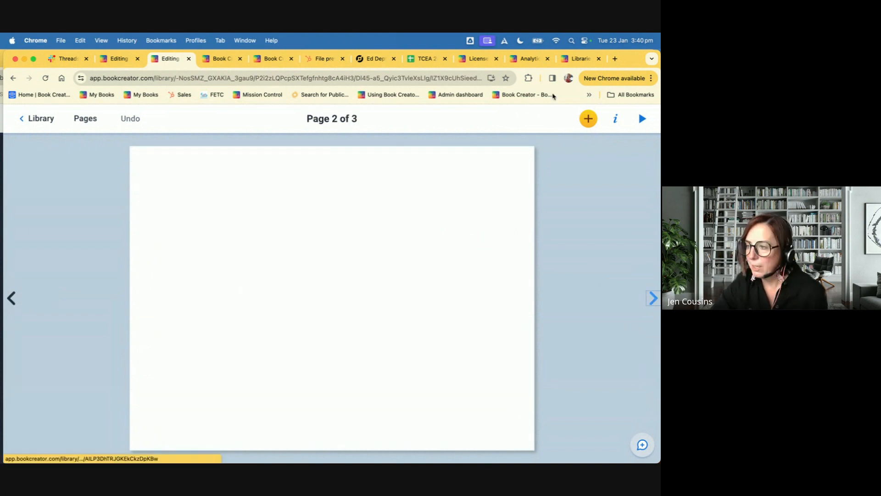
View the camera's picture and video recording options for page 2, leaving without capturing anything.
click(587, 119)
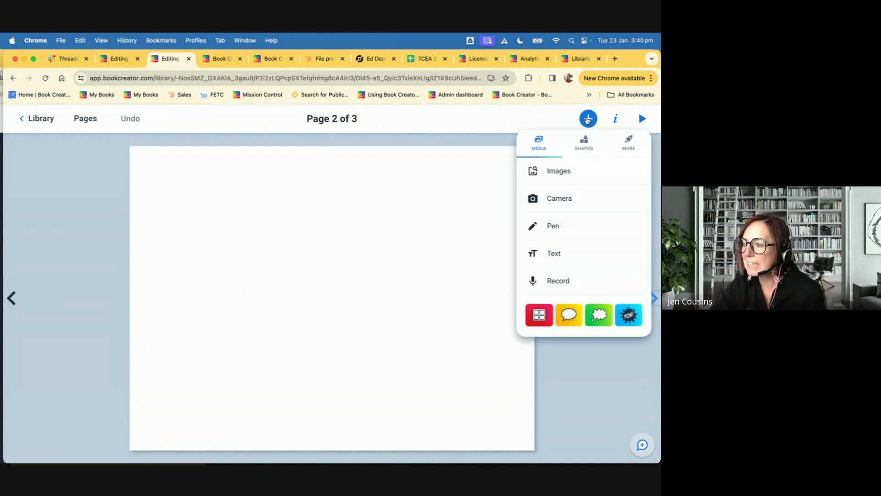
click(552, 207)
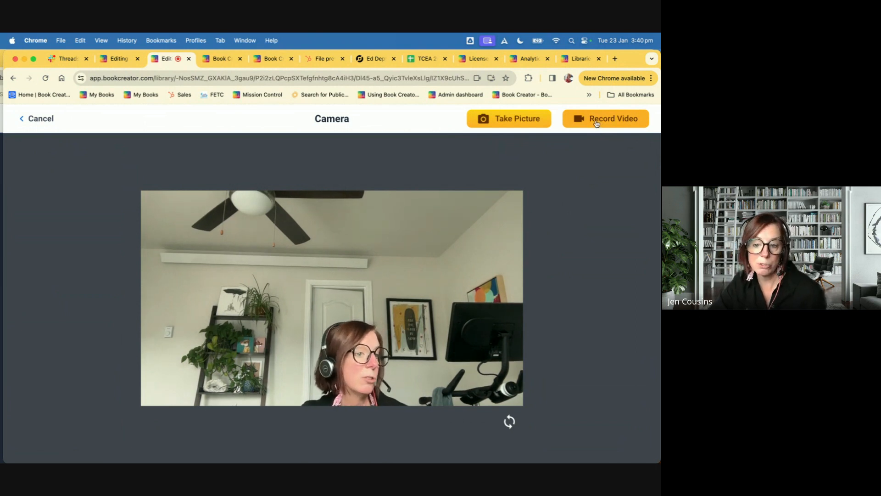
click(39, 119)
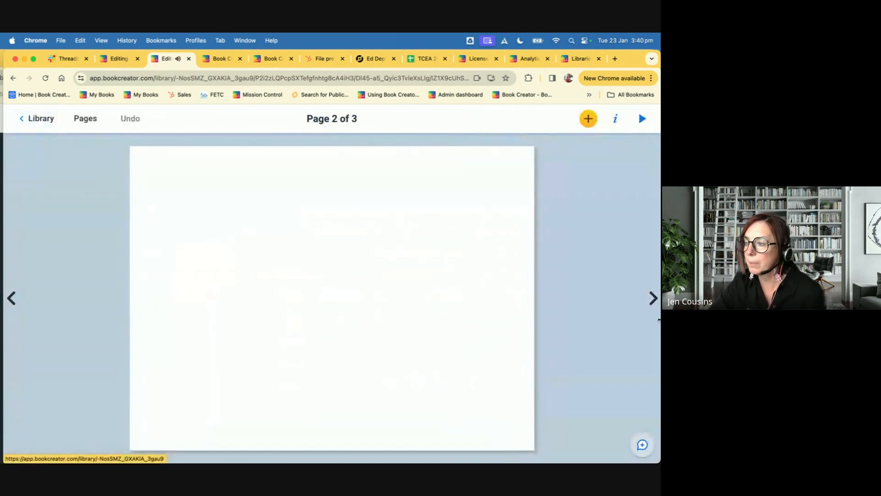
Start a pen drawing on page 2 and look over its drawing tools and emojis.
click(587, 118)
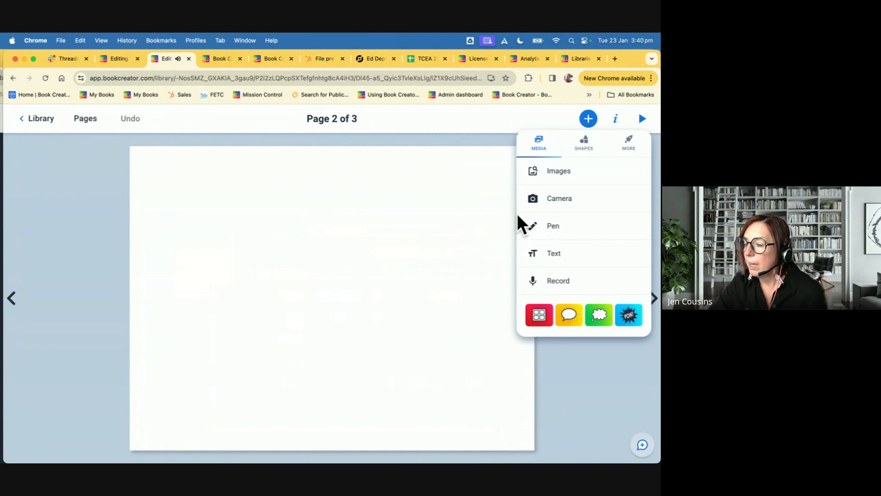
click(555, 226)
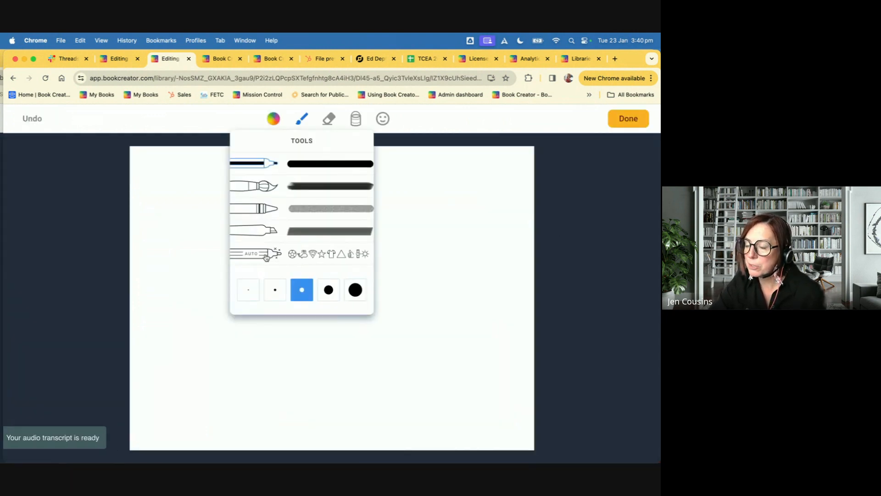
click(387, 120)
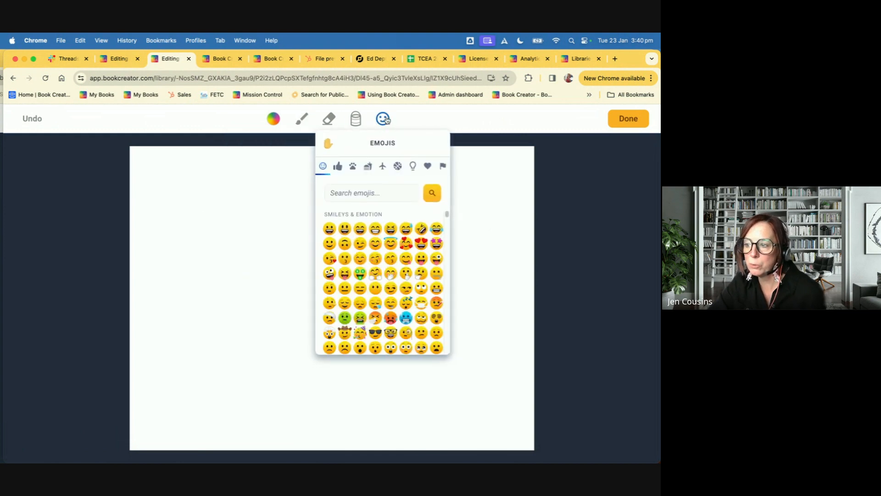
Sketch a flower with the Auto pen, accept a suggested eight-petal flower, and move it slightly up the page.
click(299, 122)
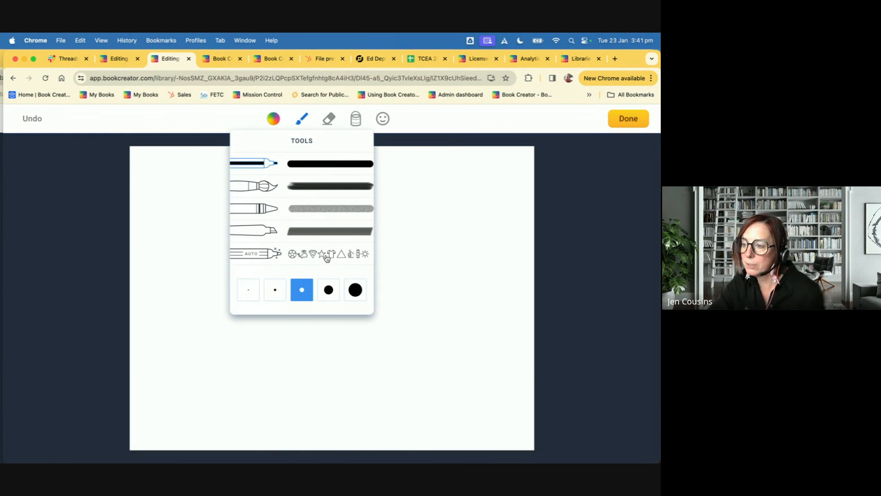
click(326, 257)
mouse_move(214, 228)
mouse_down()
mouse_move(208, 239)
mouse_move(225, 250)
mouse_move(202, 210)
mouse_move(223, 232)
mouse_move(269, 237)
mouse_move(232, 247)
mouse_move(222, 268)
mouse_move(194, 247)
mouse_move(212, 238)
mouse_move(185, 231)
mouse_move(212, 236)
mouse_up()
click(304, 115)
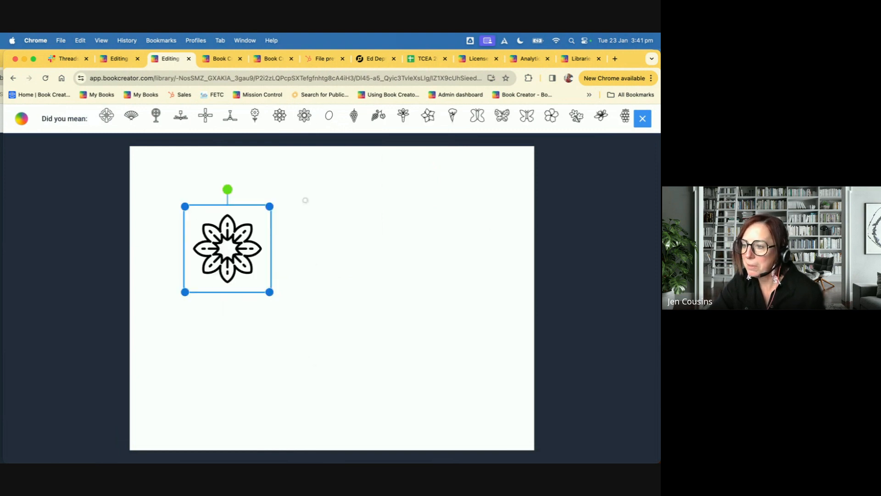
mouse_move(259, 259)
mouse_down()
mouse_move(276, 251)
mouse_move(259, 249)
mouse_up()
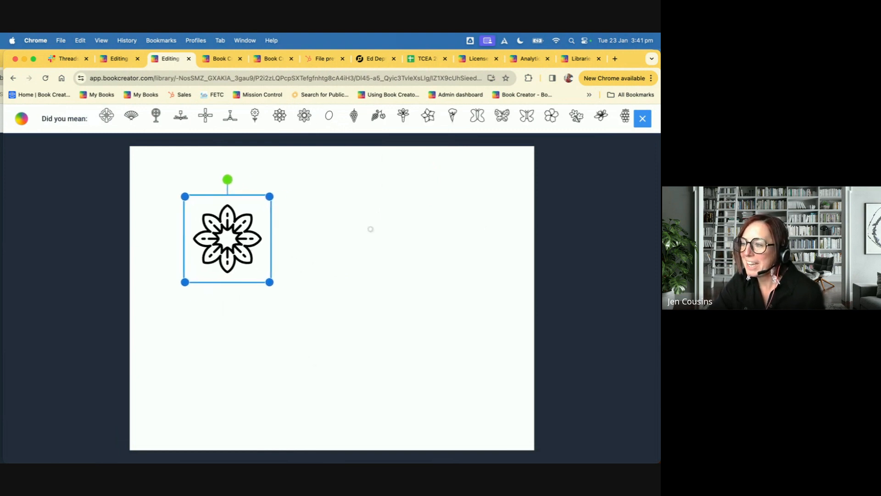
click(644, 123)
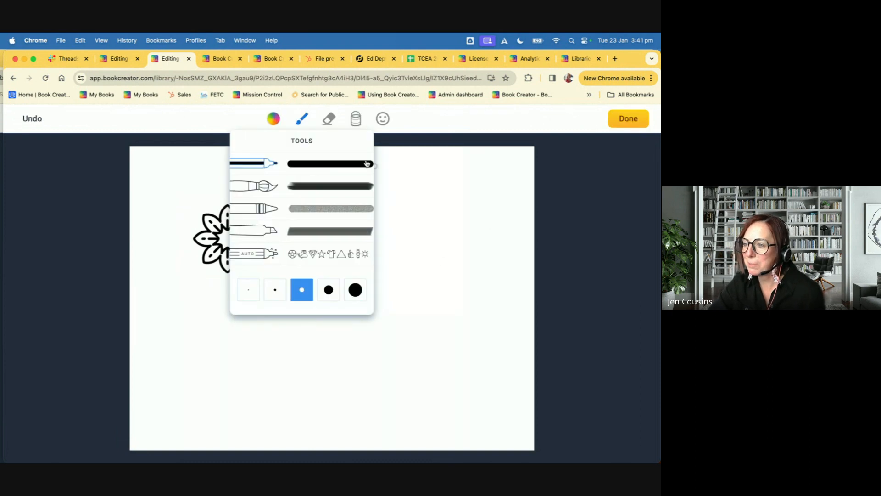
Dab gold glitter magic ink on the flower's centre, finish the drawing, and delete it from page 2.
click(274, 120)
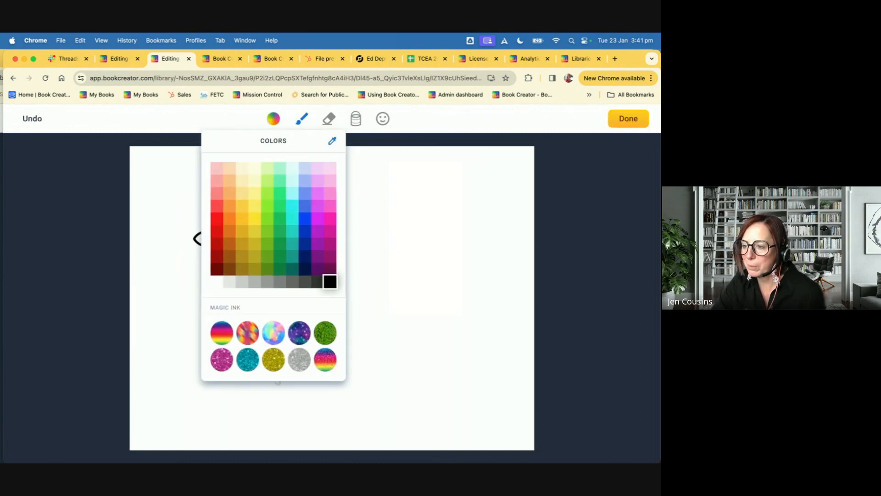
click(271, 359)
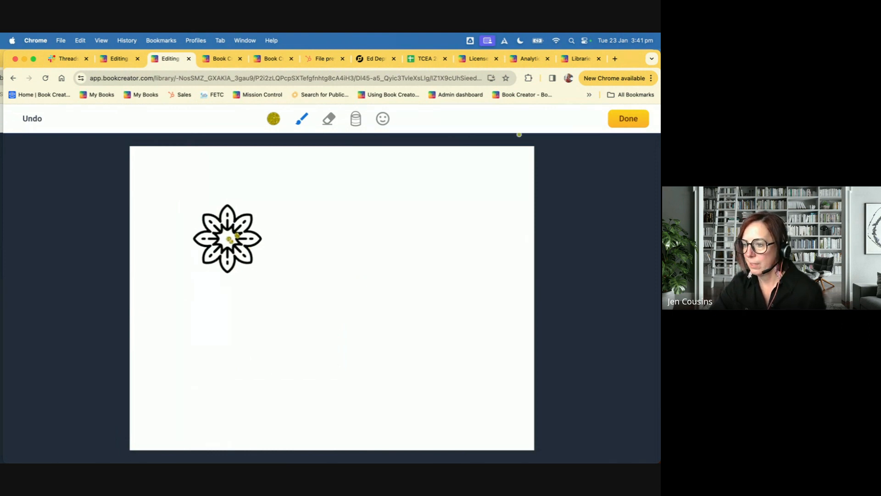
click(628, 120)
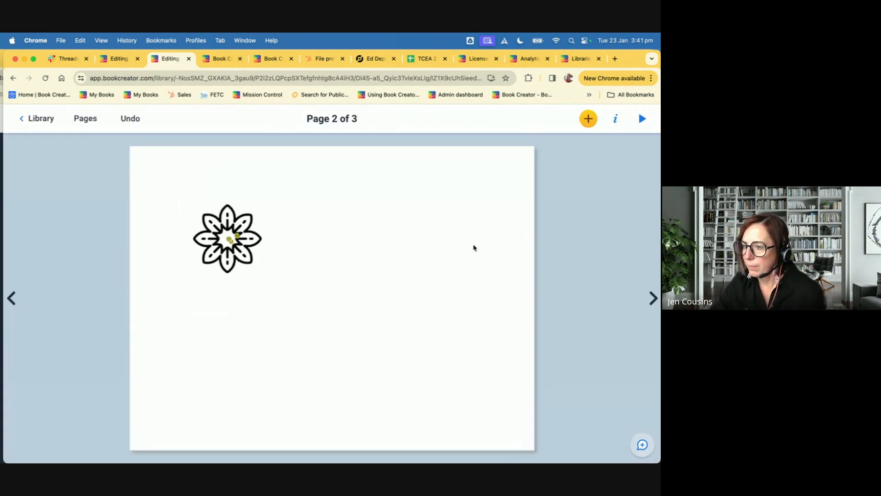
click(223, 271)
key(BackSpace)
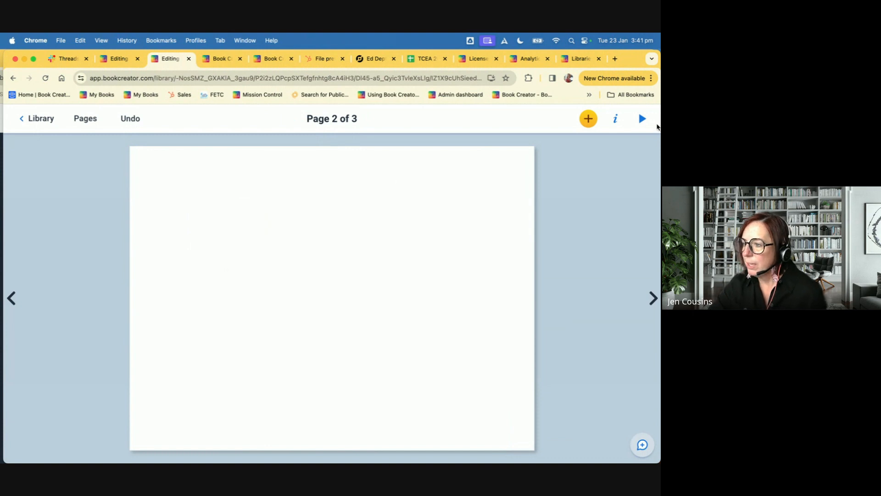
Add the comic panel layout with one tall panel beside four smaller panels to page 2.
click(588, 119)
click(536, 321)
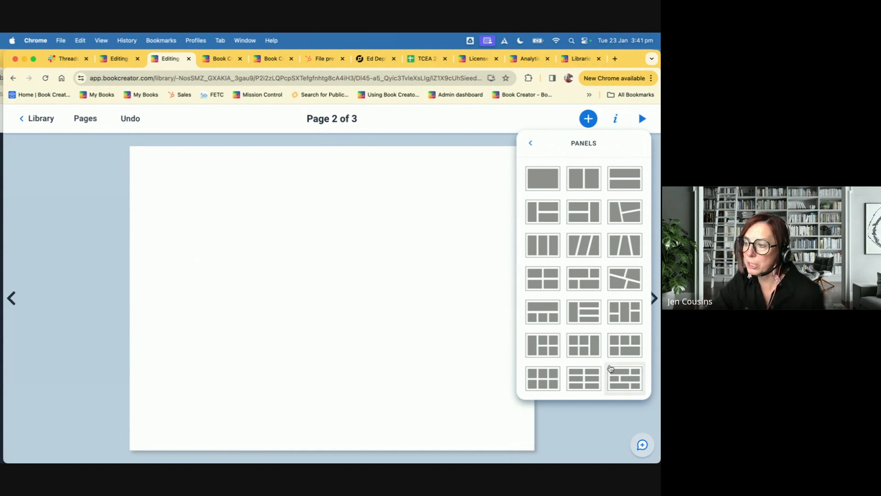
click(542, 346)
Search for images of "stars" and fill the tall comic panel on page 2 with the colourful galaxy photo.
click(204, 289)
click(200, 297)
click(216, 321)
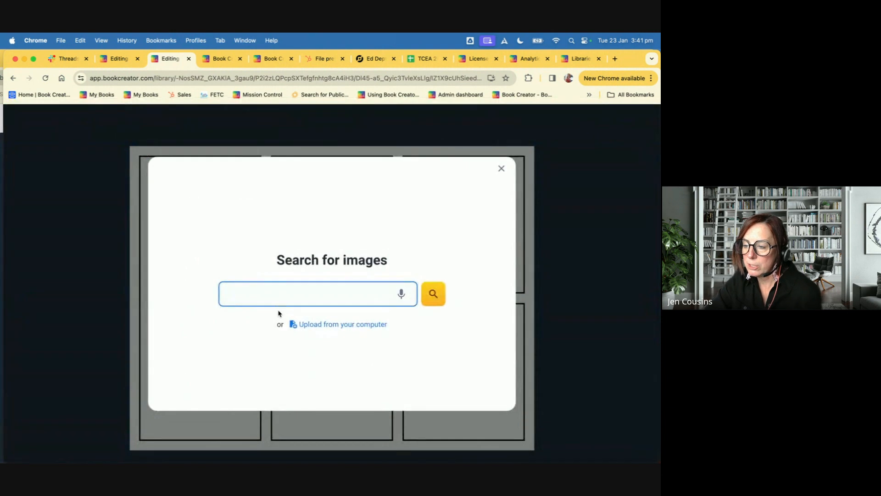
text(stars)
key(Return)
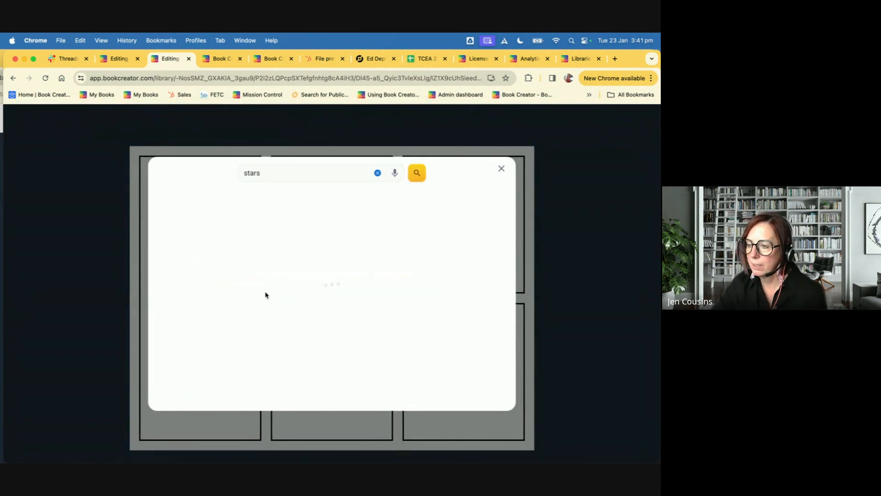
click(285, 248)
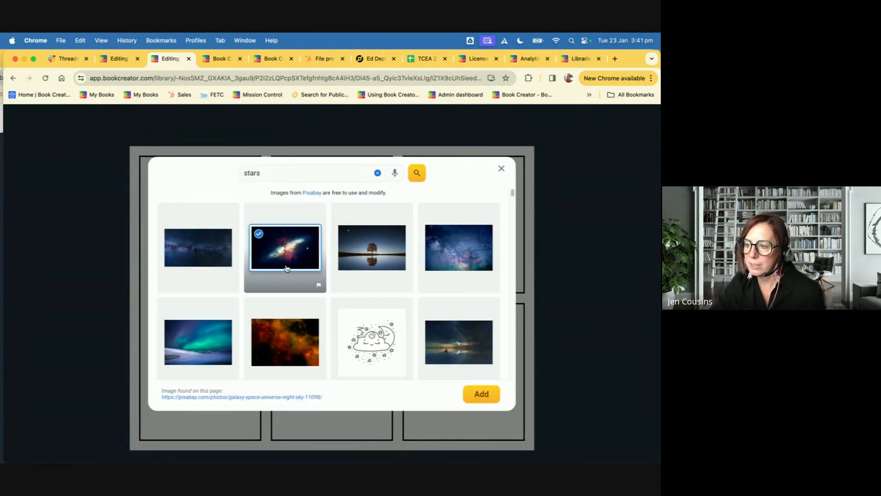
click(480, 393)
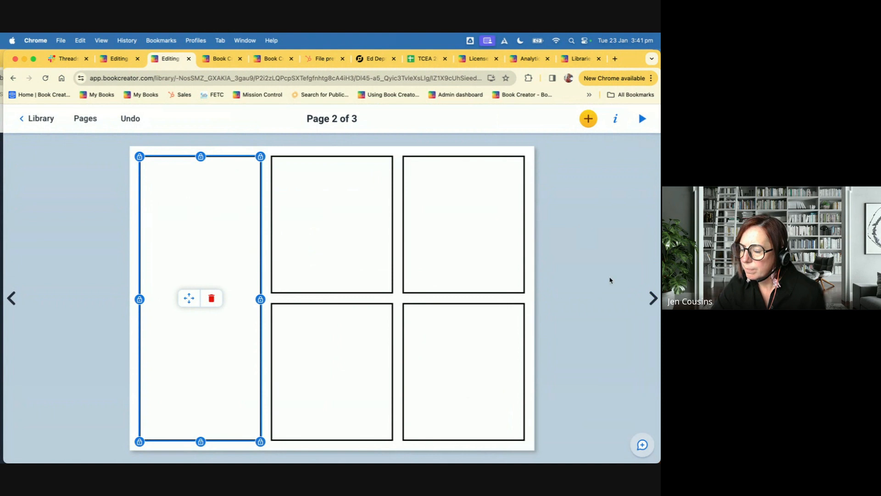
Go to page 3 and search the shapes for "right angle", looking through the icons offered.
click(653, 298)
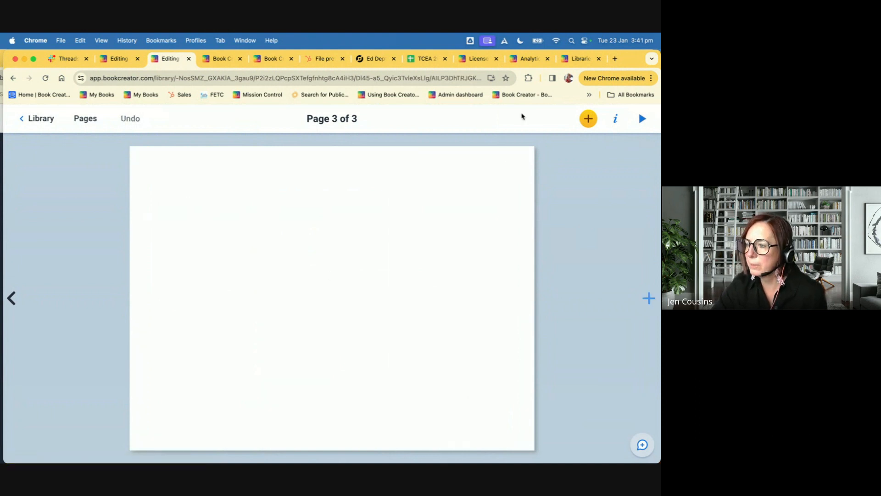
click(589, 118)
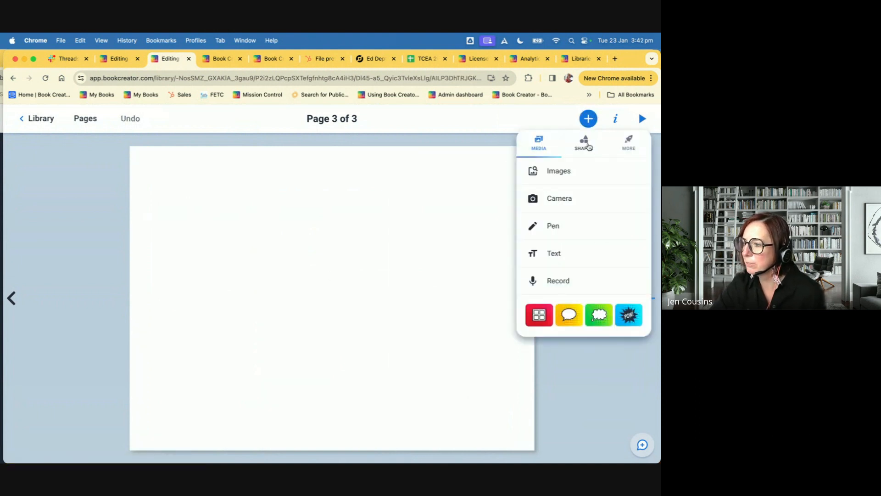
click(587, 146)
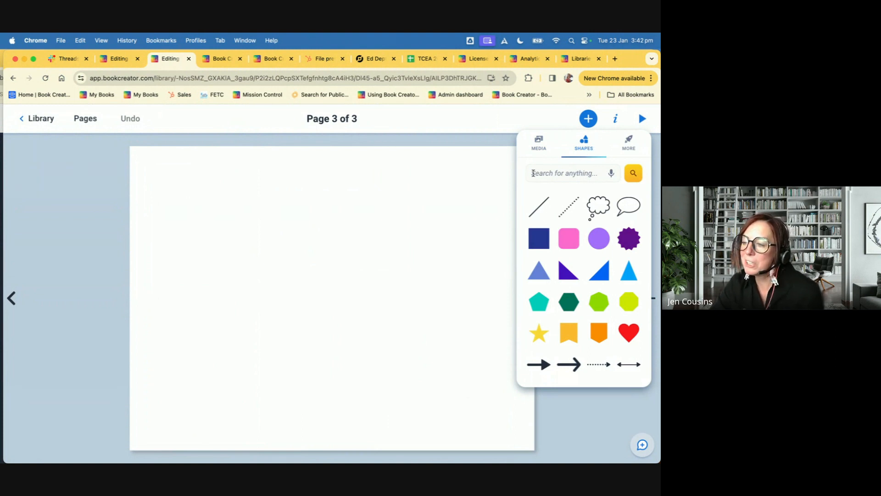
click(560, 174)
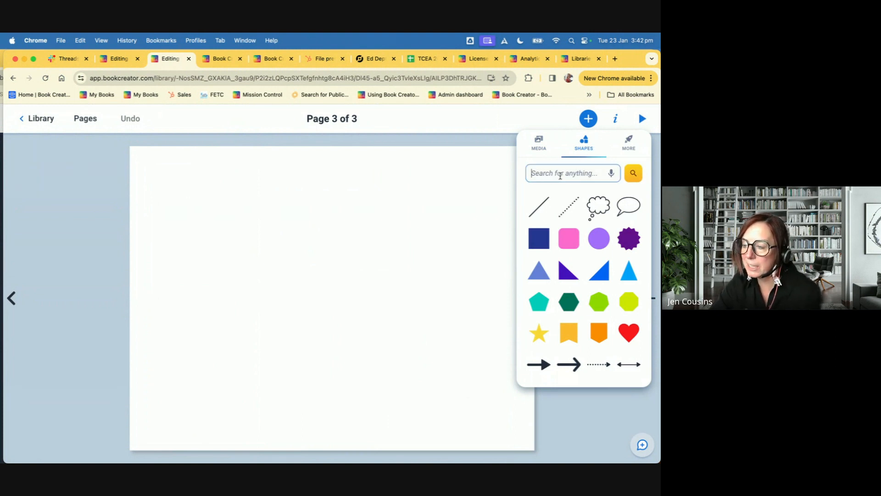
text(right angles)
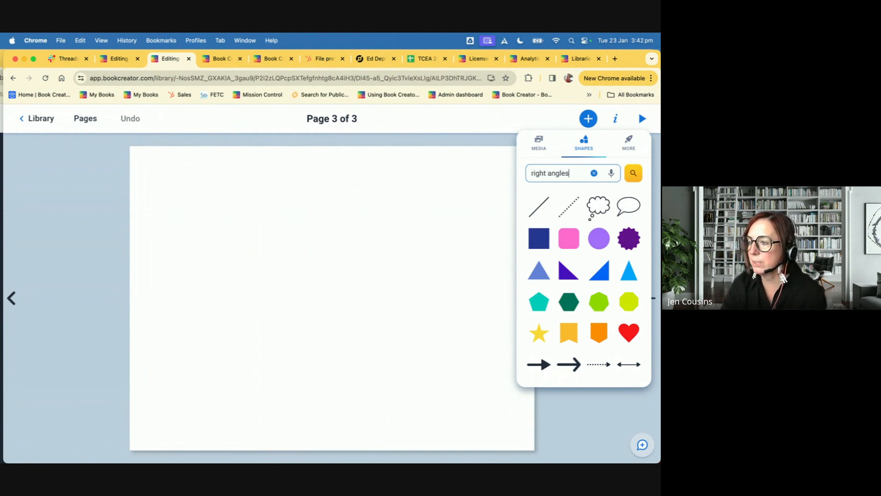
key(Return)
key(BackSpace)
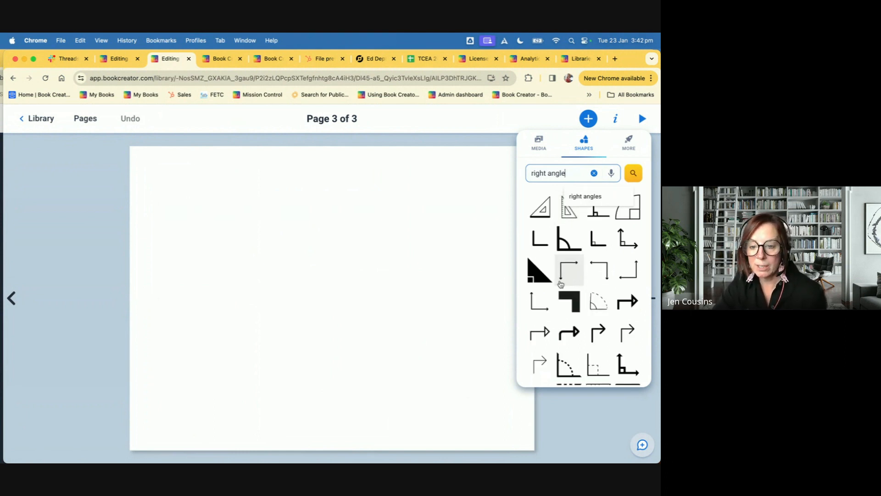
scroll(577, 306, down, 5)
scroll(578, 309, down, 1)
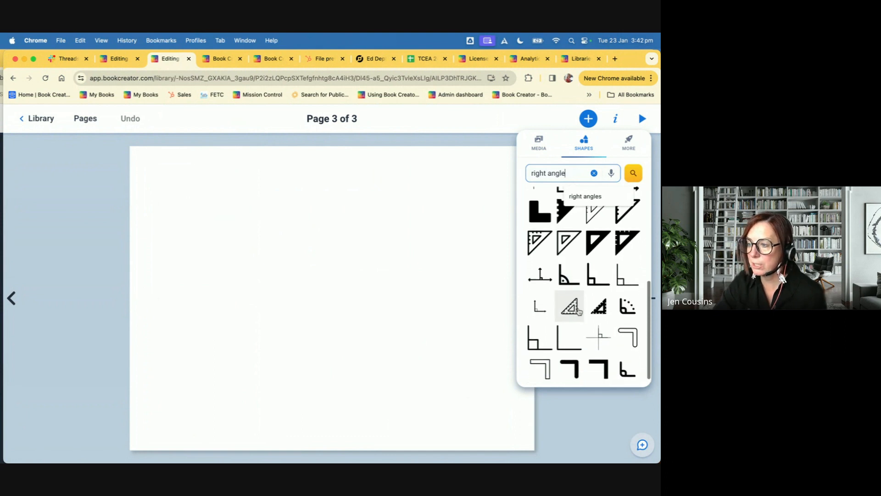
scroll(577, 314, up, 6)
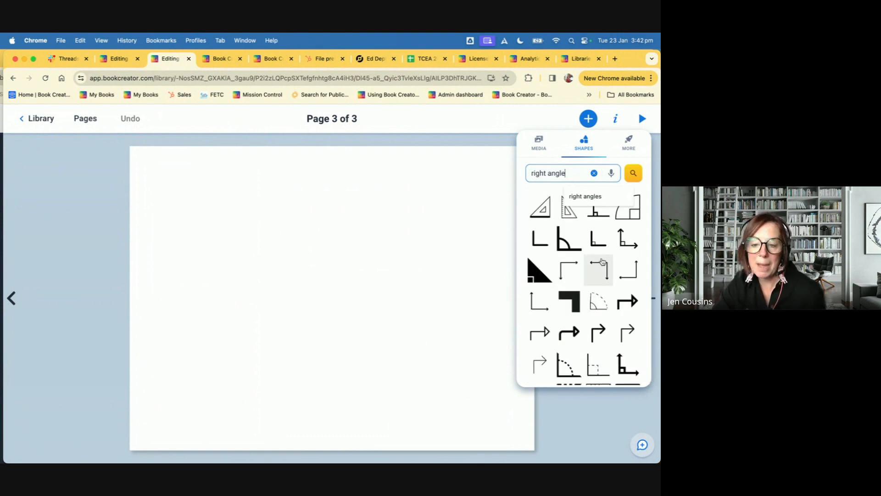
Add the right-angle icon with the dashed arc, place it in the page's upper-left corner, and color it purple.
click(594, 304)
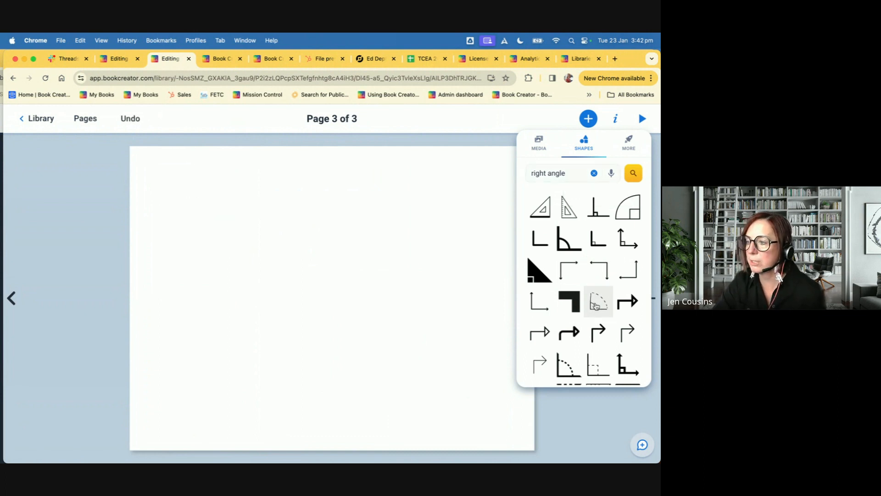
drag(282, 288, 177, 221)
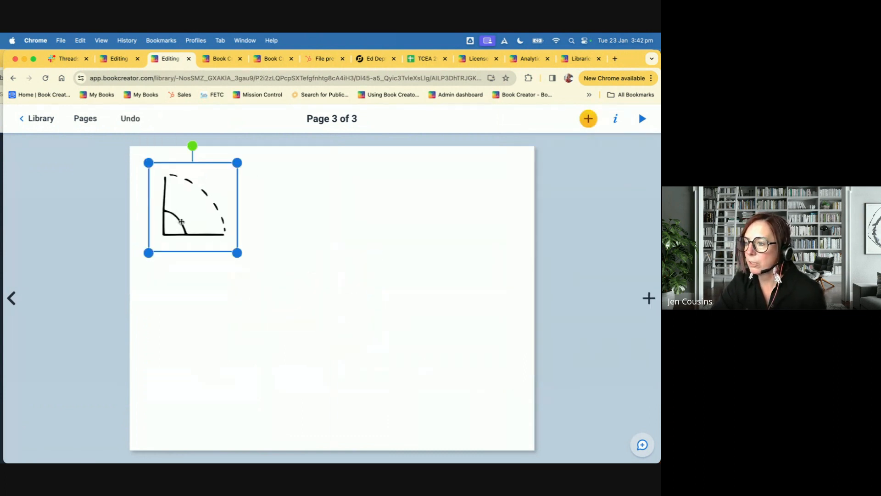
click(615, 119)
click(636, 181)
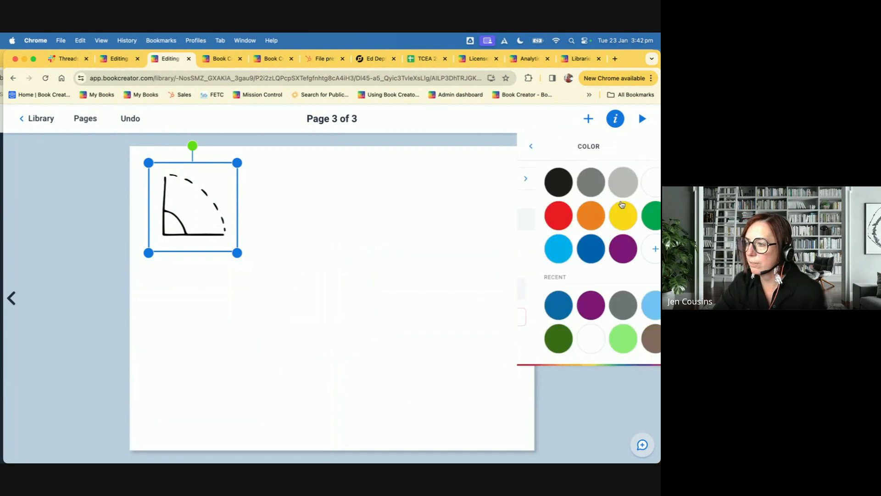
click(605, 249)
click(400, 392)
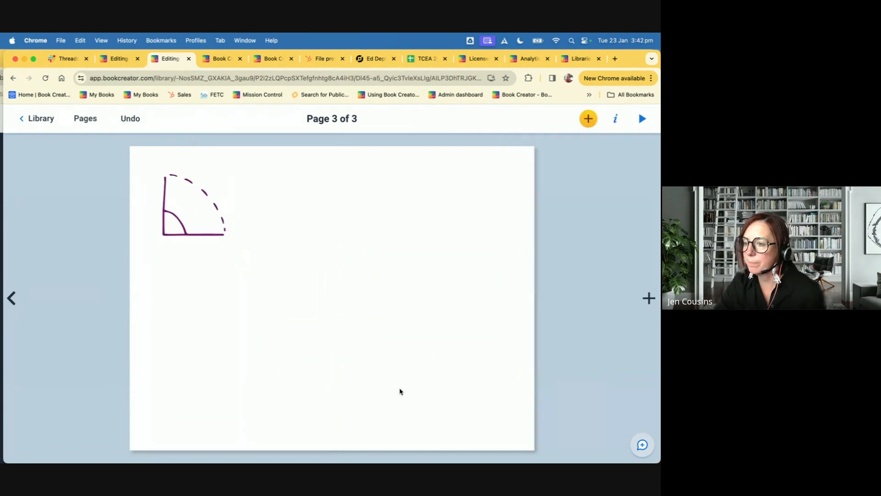
Clear the shape search, add a pink rounded rectangle in the upper-right part of page 3, and enter "HELLO!!" in it.
click(588, 119)
click(583, 143)
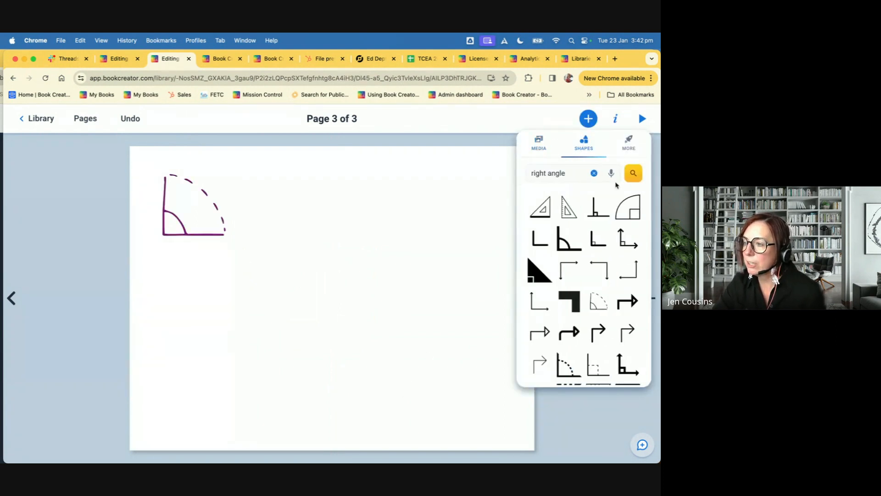
click(592, 173)
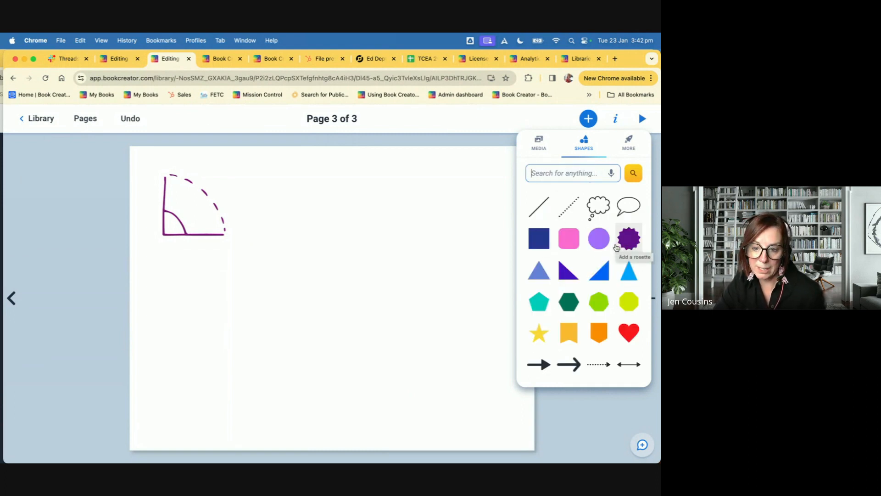
click(573, 242)
drag(366, 291, 431, 236)
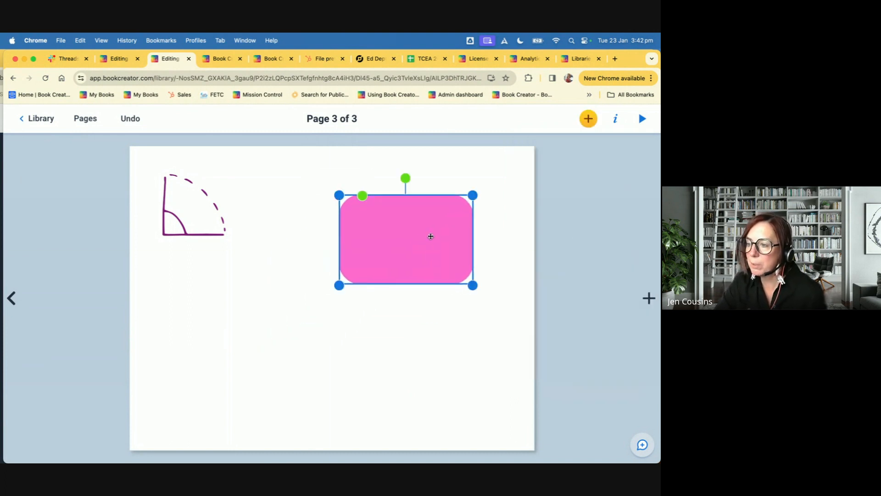
text(HELLO!!)
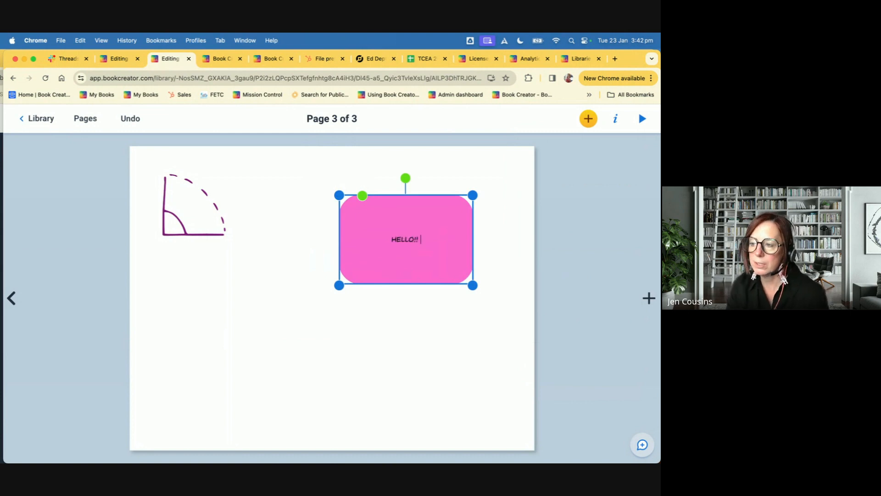
Turn on a border for the pink rounded rectangle and color it purple.
click(480, 250)
click(453, 245)
click(616, 119)
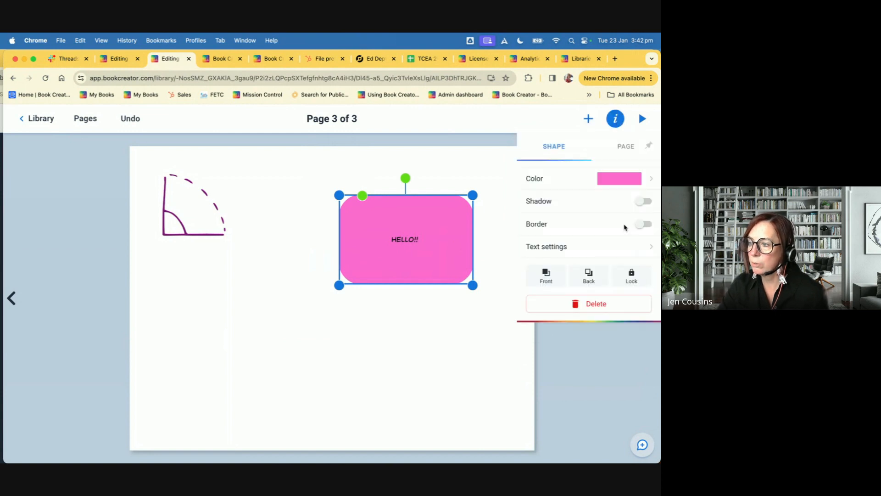
click(644, 225)
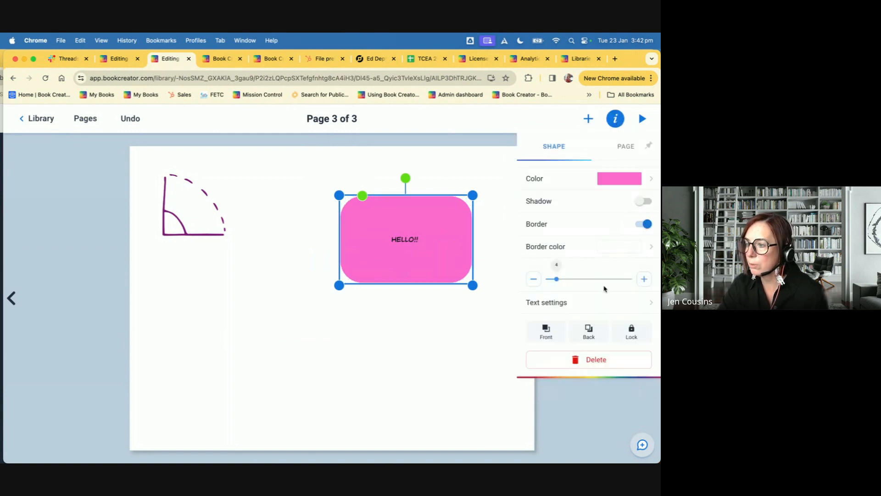
click(631, 248)
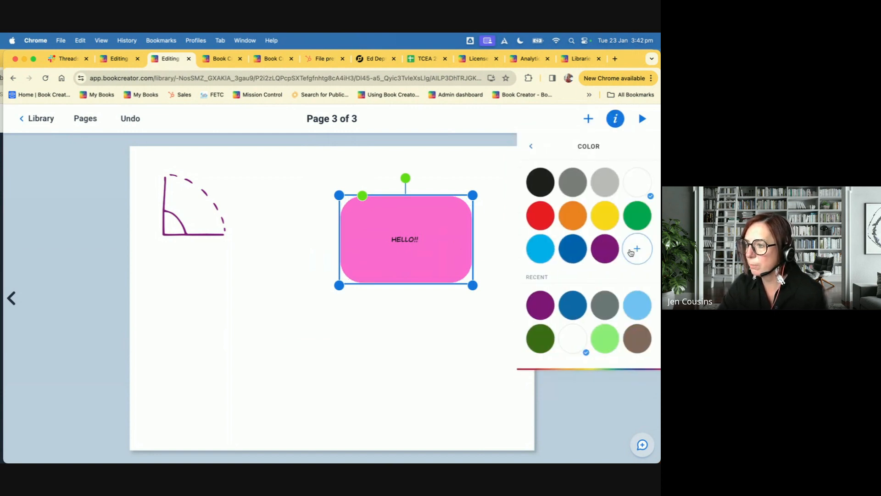
click(616, 254)
click(480, 336)
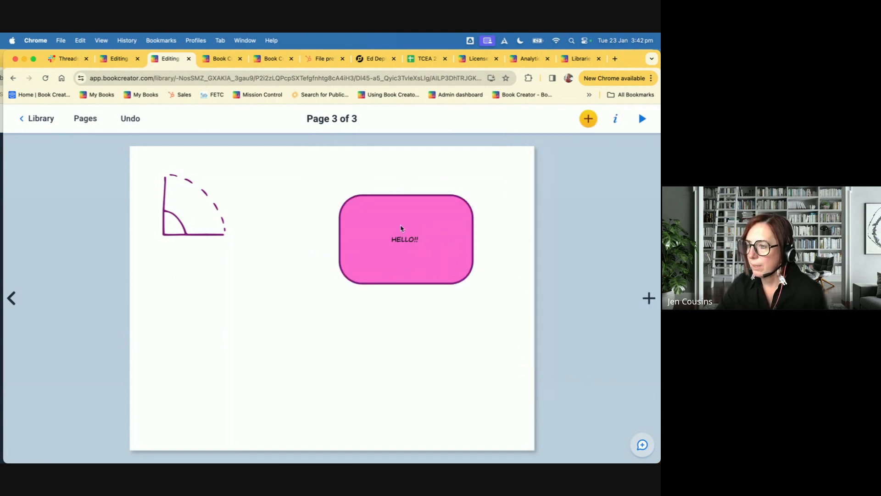
Return to page 2 and add the comic sticker "OOH!" over the galaxy panel.
click(11, 298)
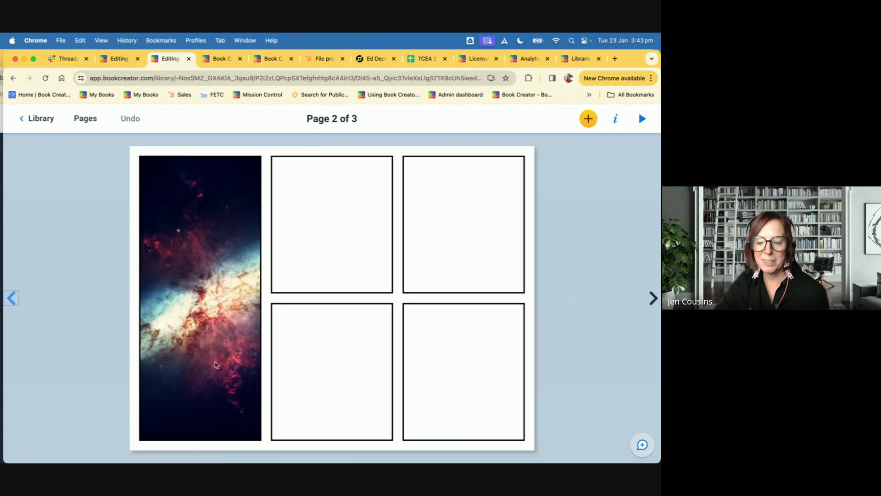
click(211, 357)
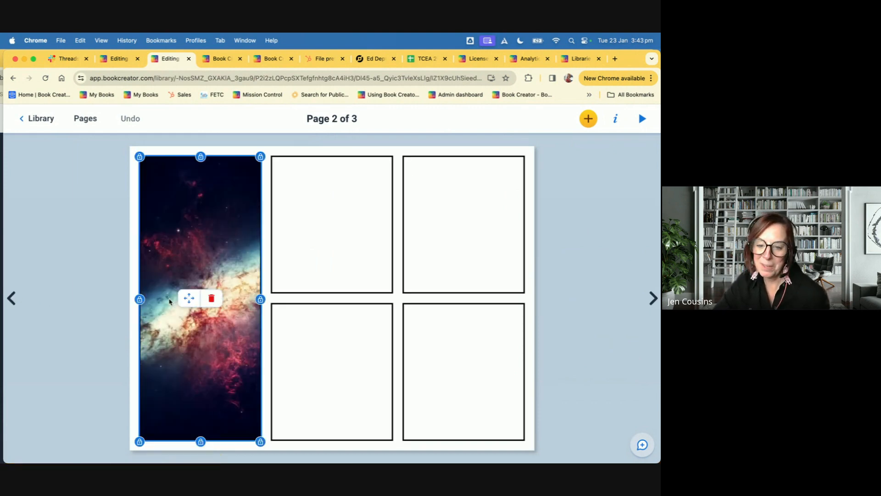
click(588, 119)
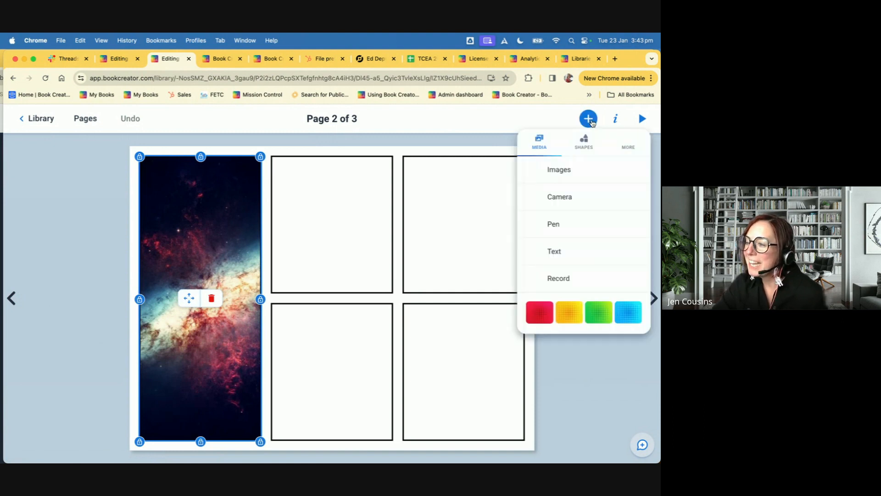
click(623, 316)
click(624, 324)
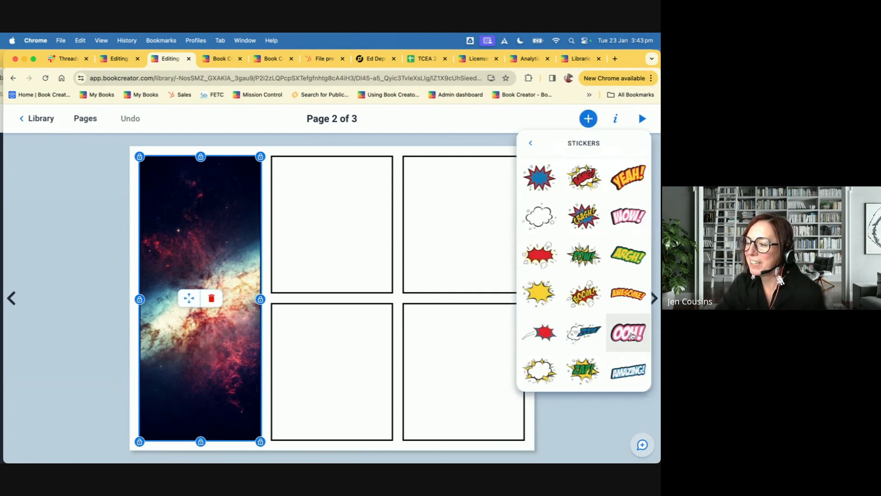
click(531, 143)
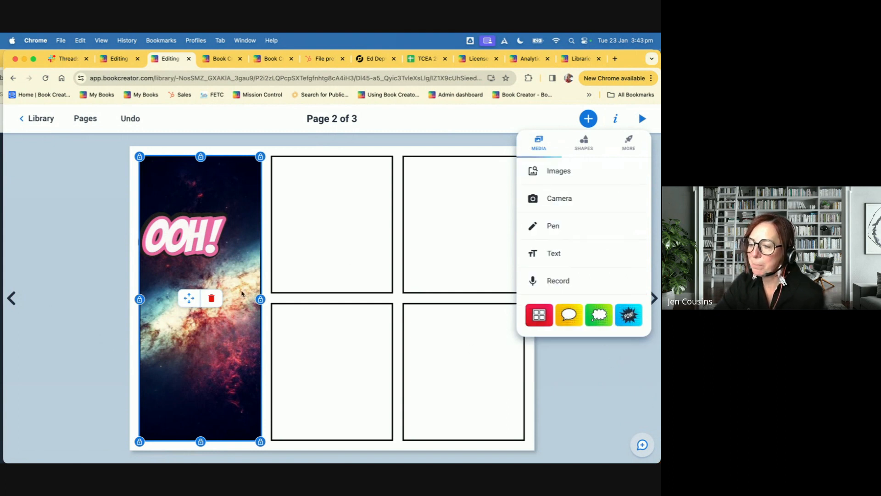
Add a speech bubble over the upper middle panel and move the "OOH!" sticker to the top of the galaxy panel.
click(564, 316)
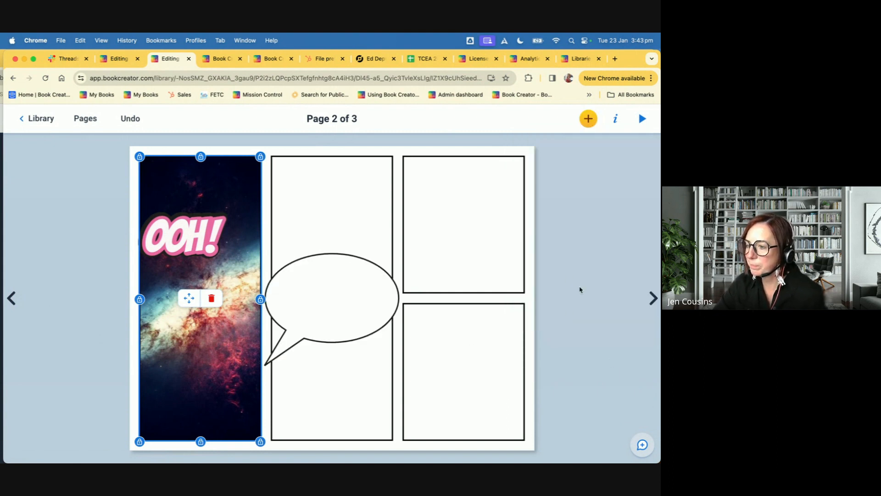
drag(302, 303, 289, 217)
drag(207, 239, 210, 200)
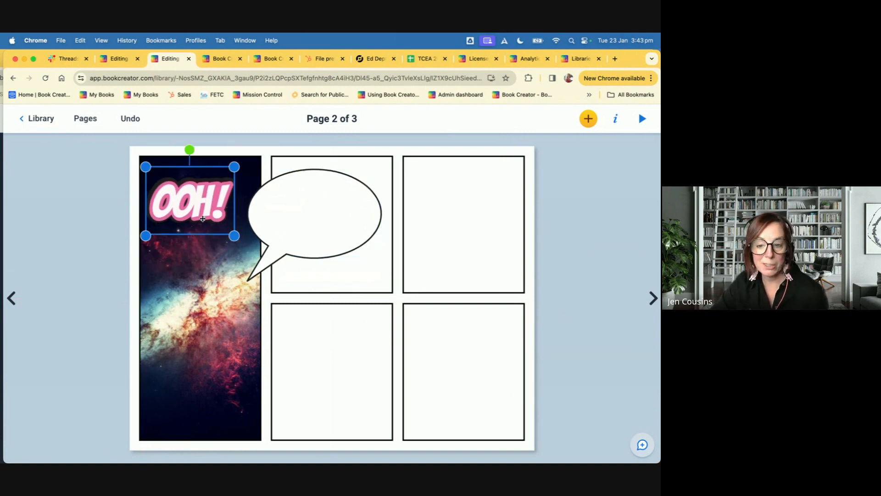
Add a blank page 4 to the book, look over the available apps and open Canva.
click(652, 297)
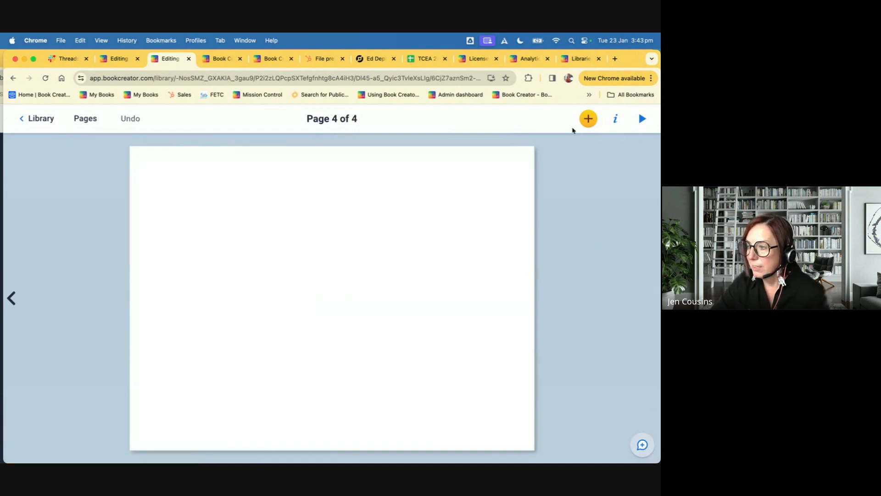
click(588, 119)
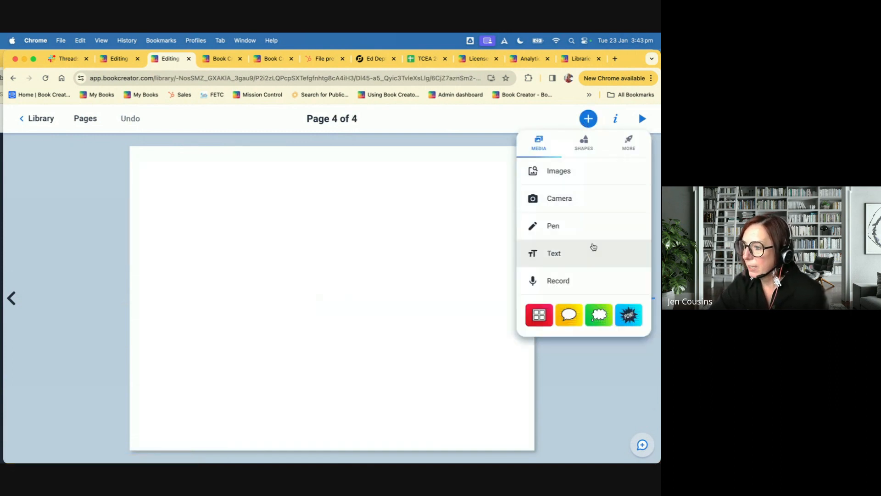
click(628, 148)
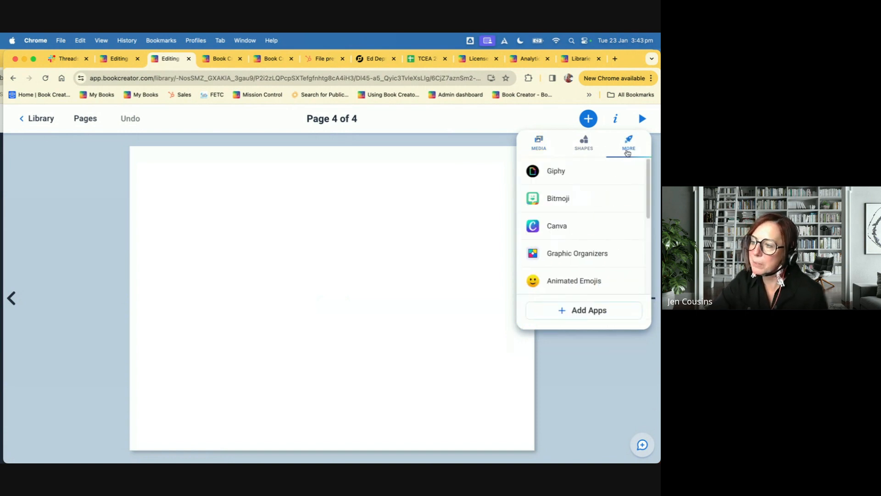
scroll(581, 236, down, 5)
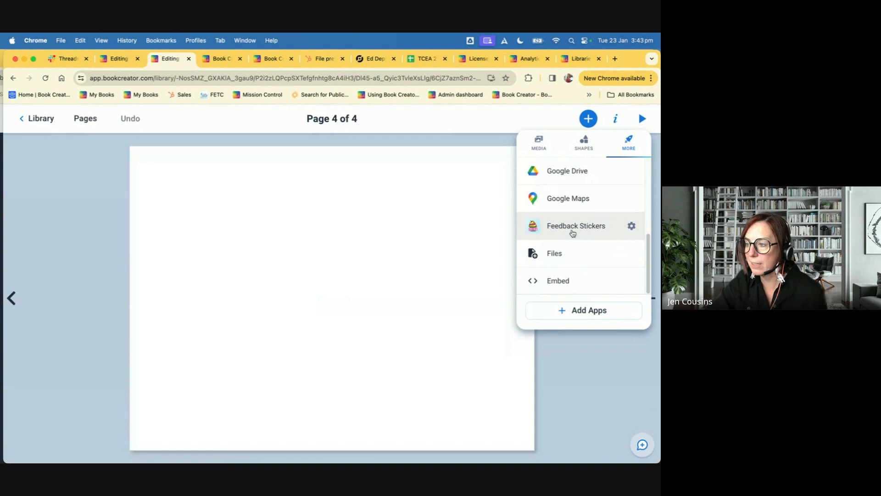
scroll(576, 233, up, 5)
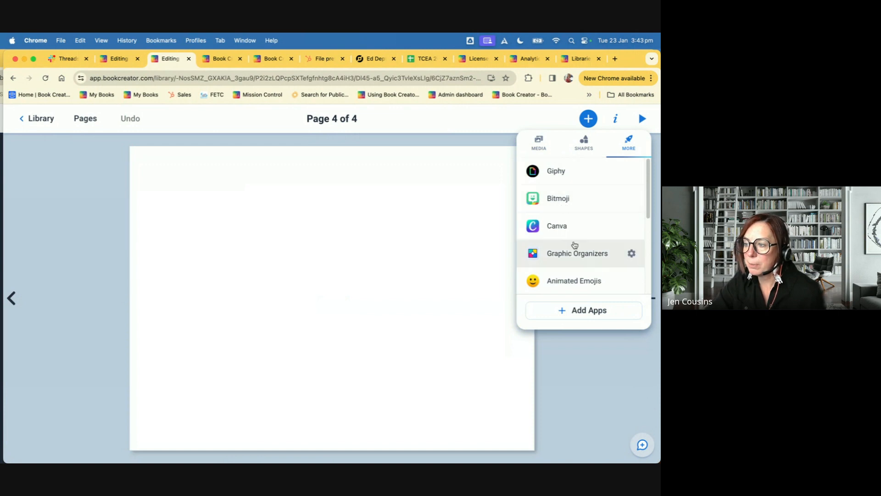
click(560, 234)
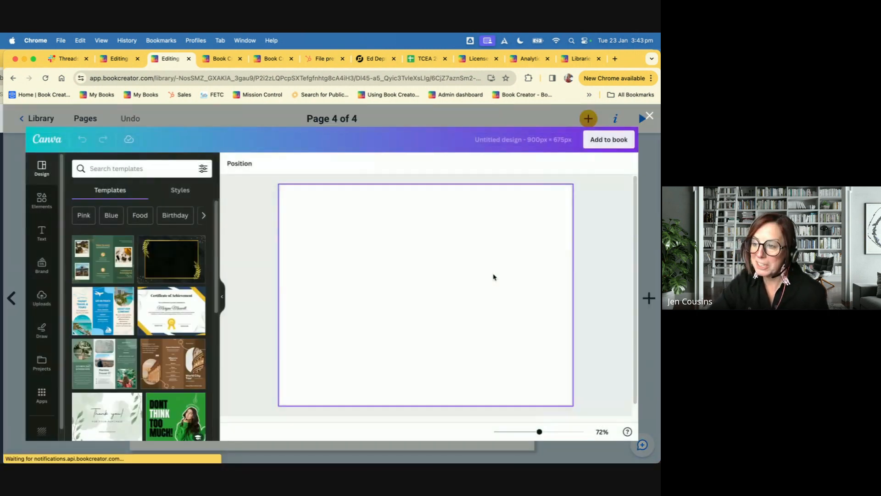
Search the Canva templates for "Book Creator Covers" and apply the astronaut cover "The Man from Mars".
click(124, 168)
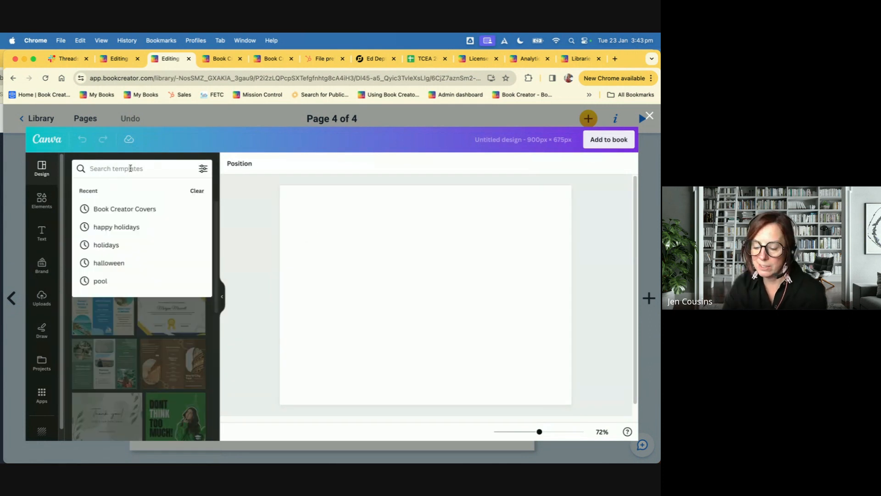
text(book)
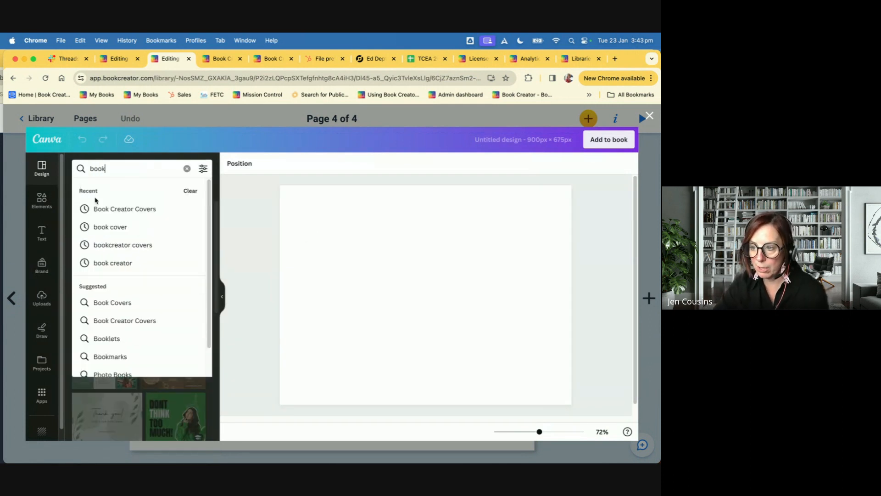
click(103, 209)
scroll(154, 381, down, 10)
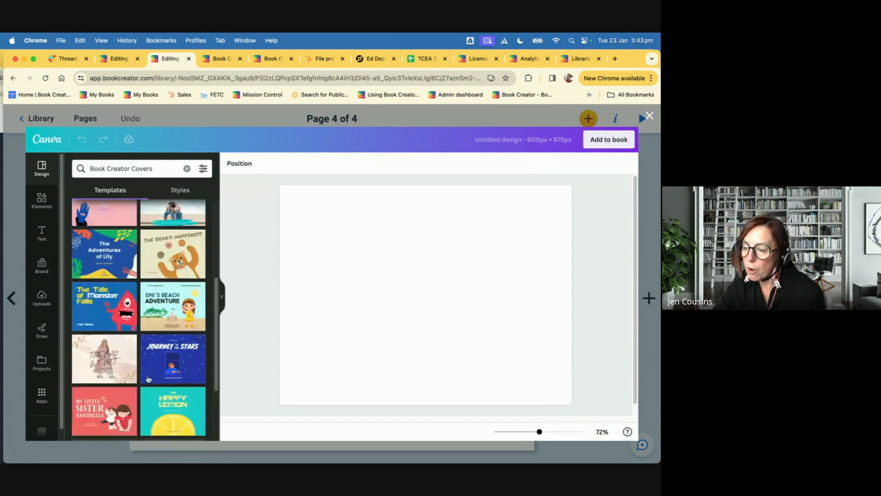
scroll(148, 384, down, 10)
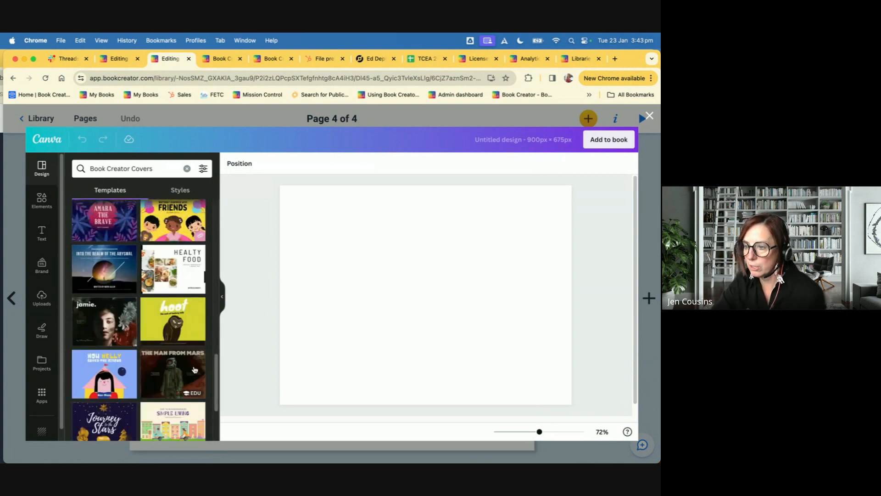
click(170, 379)
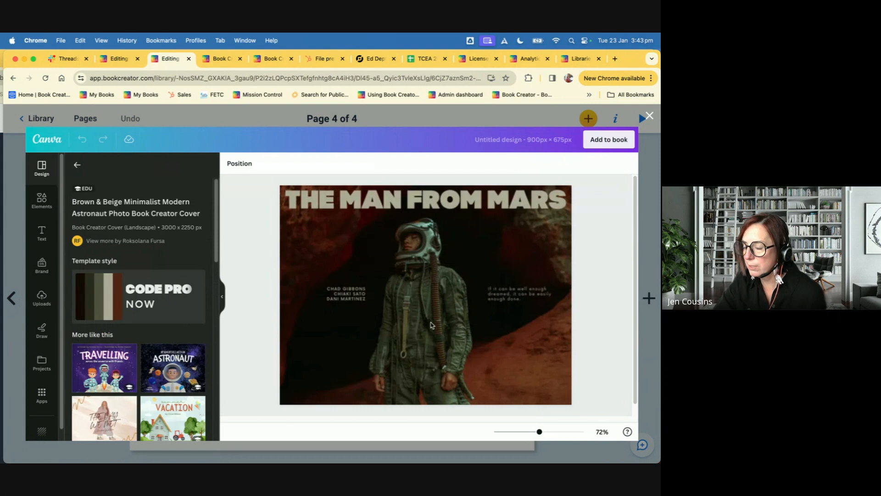
Replace the three credited names beside the astronaut with the author's full name.
double_click(354, 298)
triple_click(357, 294)
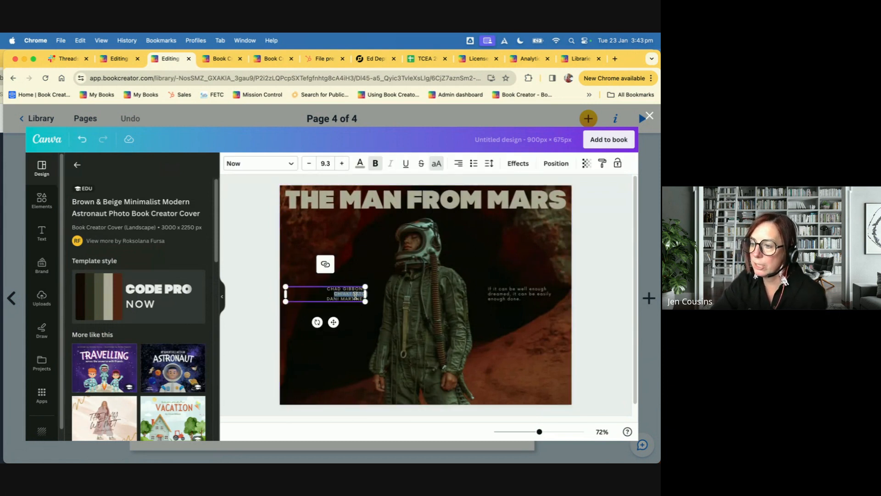
text(Jen Cousins)
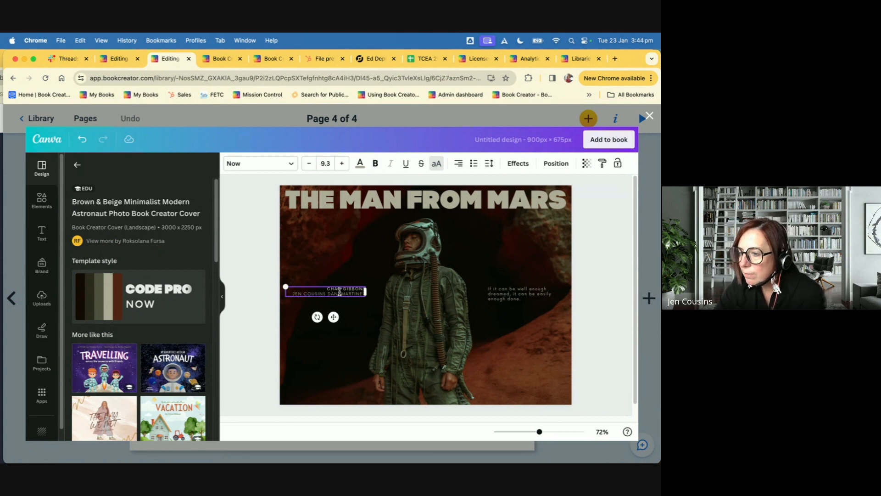
drag(338, 285, 372, 286)
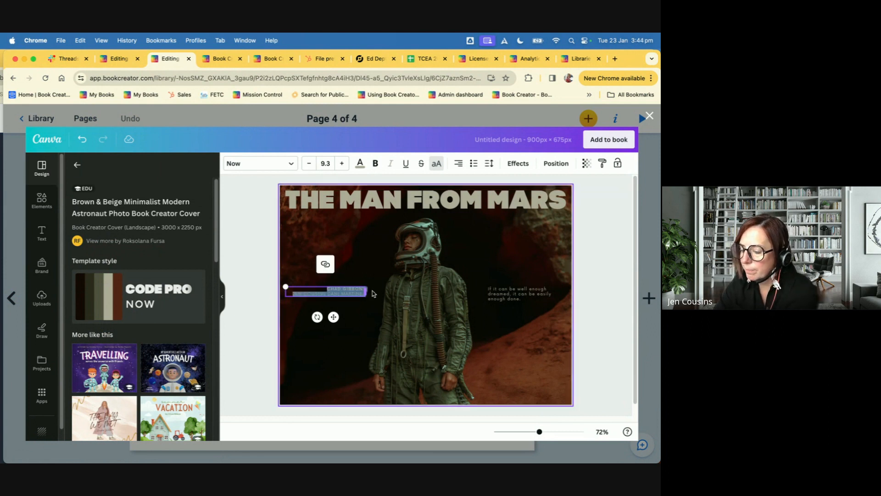
key(BackSpace)
text(Jen Cousins)
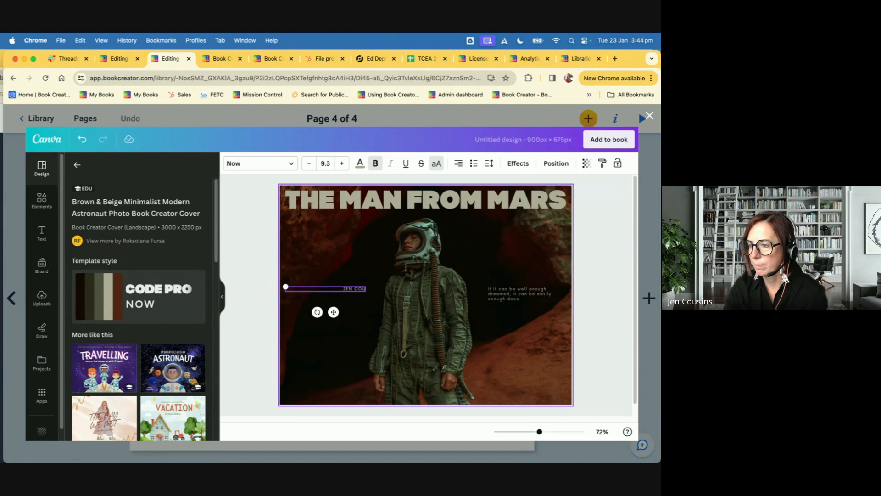
Search the Canva elements for "moon" and place a reduced full moon graphic in the cover's upper-right area.
click(42, 200)
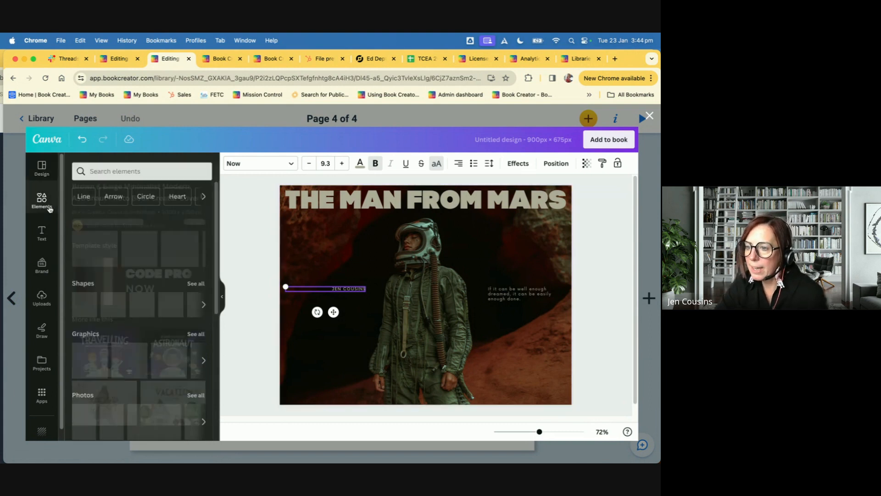
text(moon)
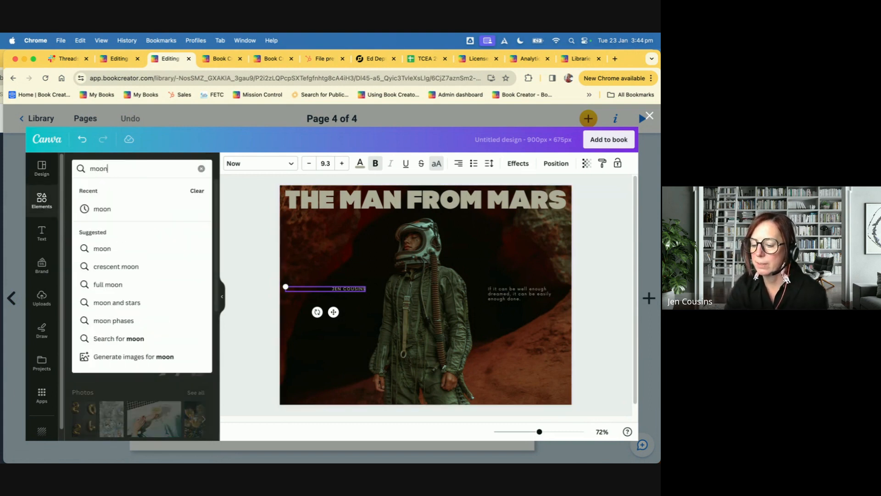
key(Return)
drag(97, 282, 536, 286)
drag(625, 201, 539, 284)
drag(490, 339, 501, 248)
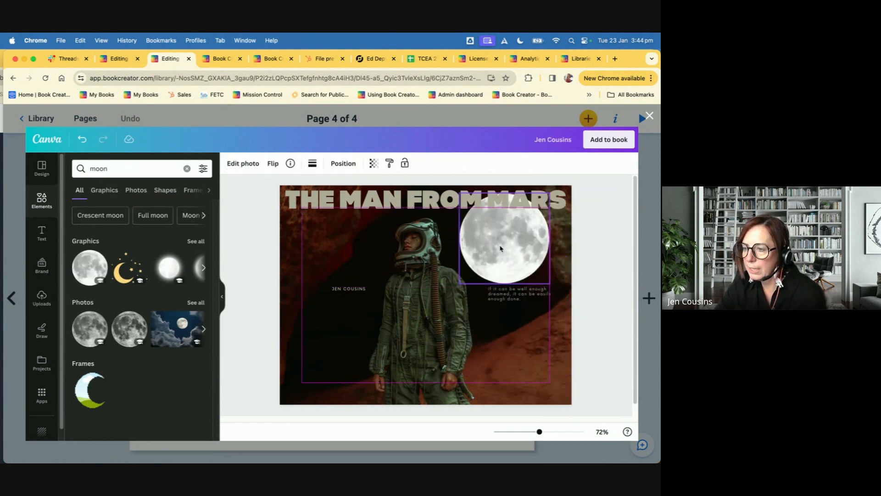
Examine Canva's saved projects and its collection of apps, and close Canva without adding the design to the book.
click(40, 364)
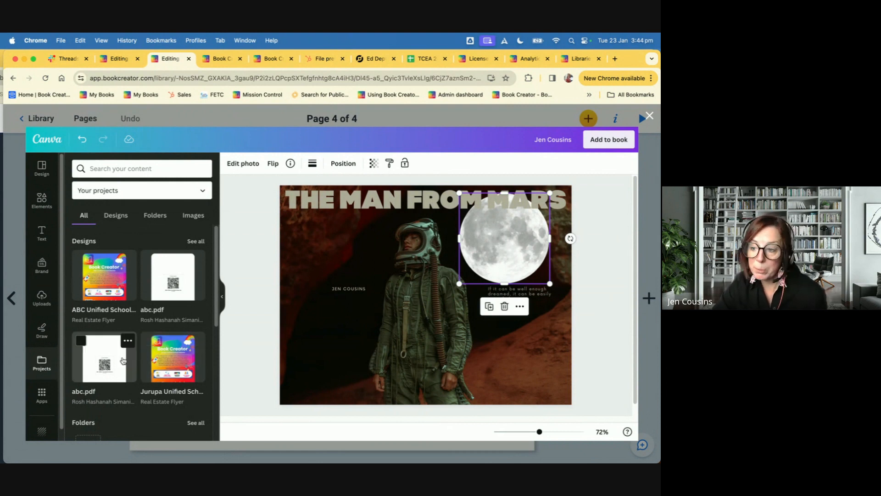
scroll(183, 371, down, 3)
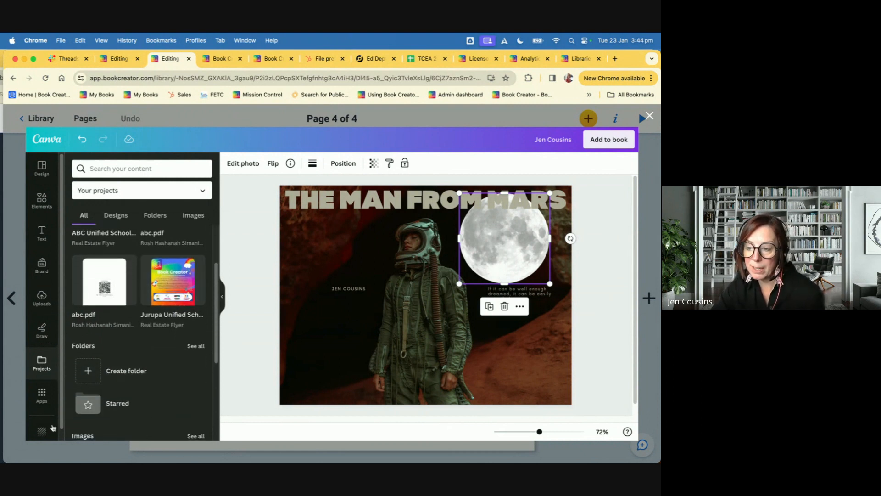
click(42, 400)
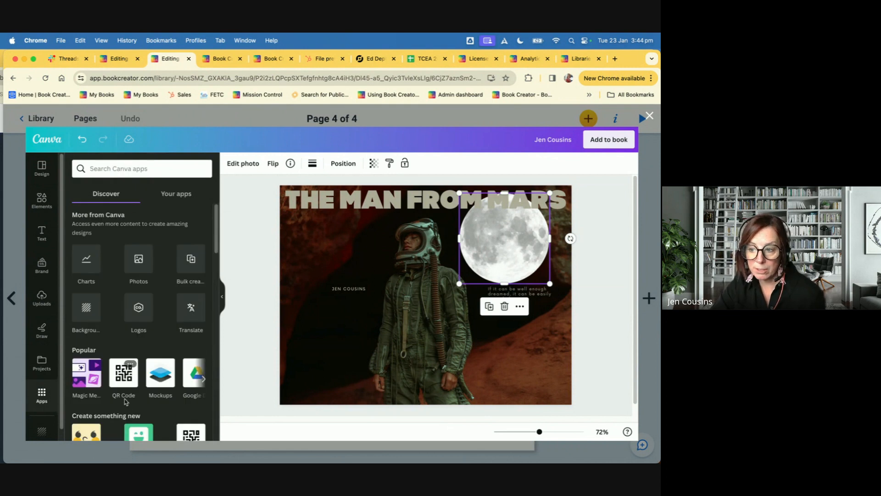
scroll(128, 400, down, 3)
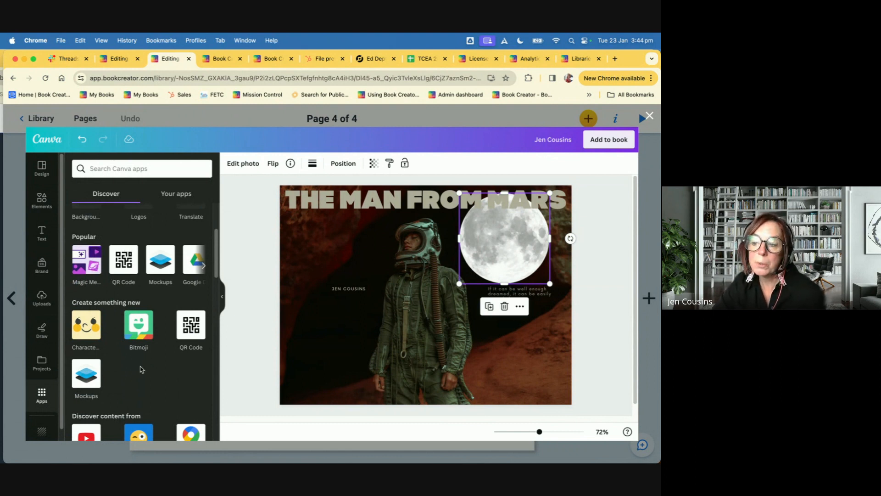
click(203, 266)
click(202, 265)
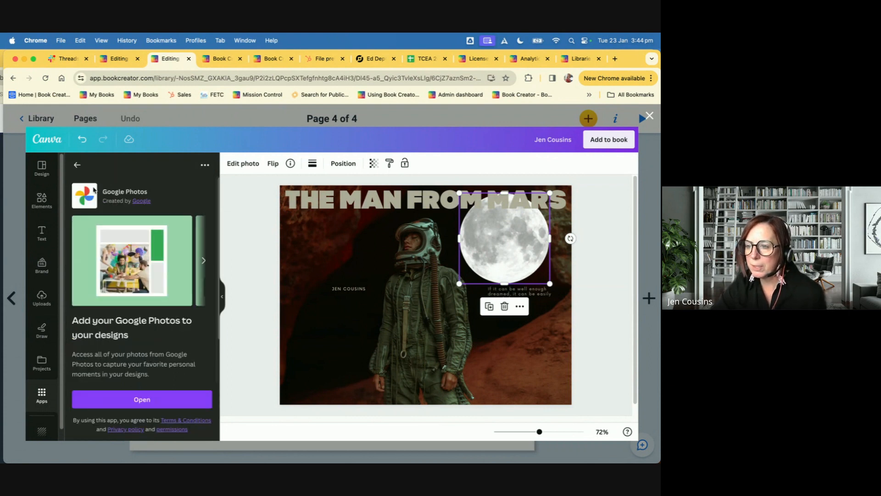
click(77, 164)
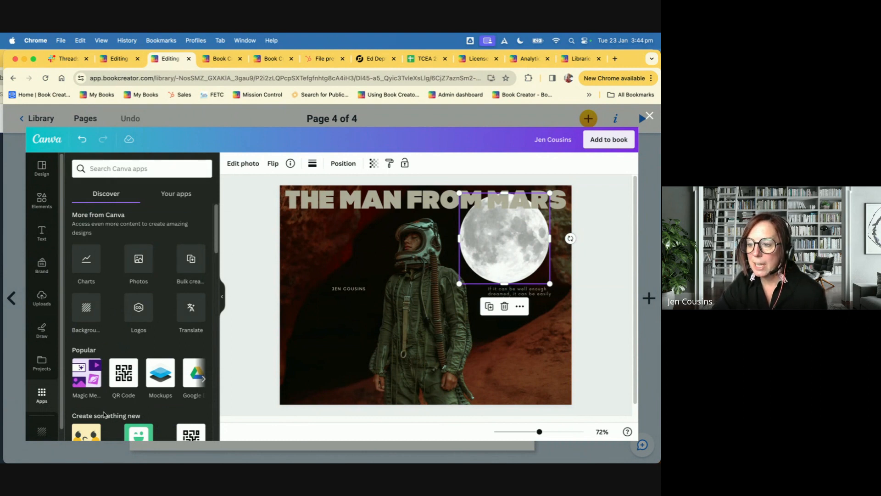
scroll(108, 410, down, 3)
scroll(108, 411, down, 10)
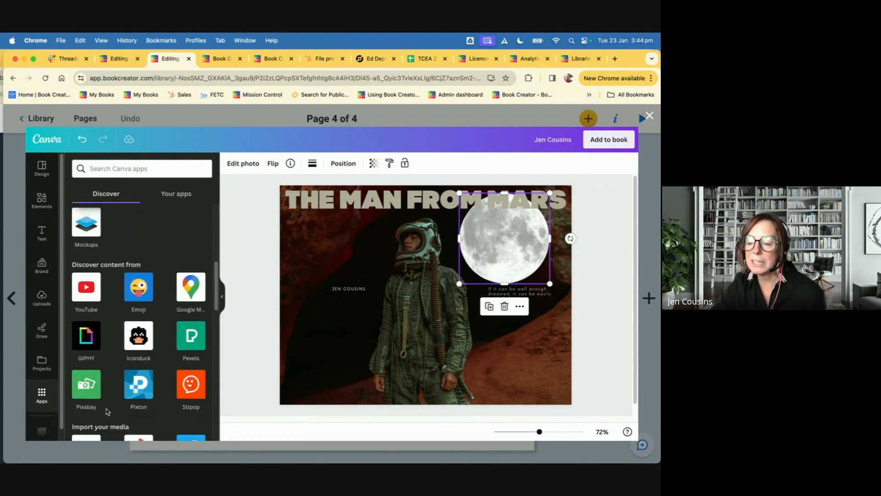
scroll(108, 411, down, 6)
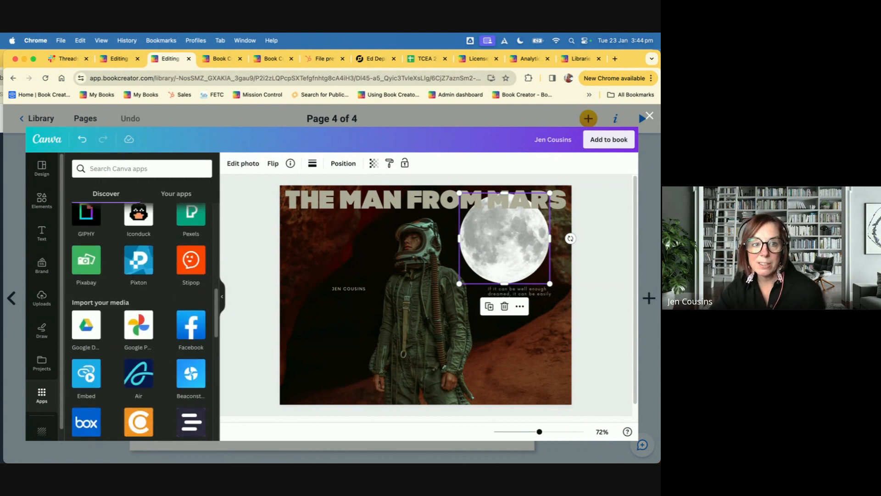
click(648, 116)
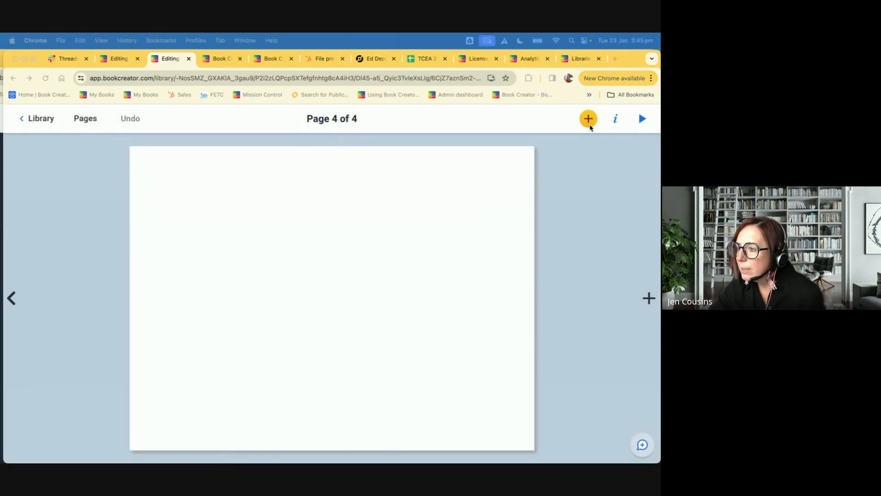
Browse the Graphic Organizers templates and insert the Iceberg Model on page 4.
click(589, 120)
click(628, 142)
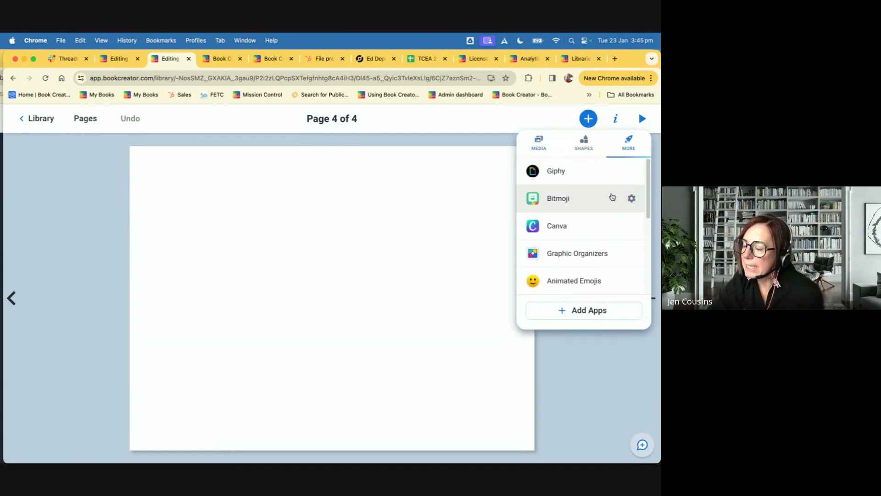
click(599, 253)
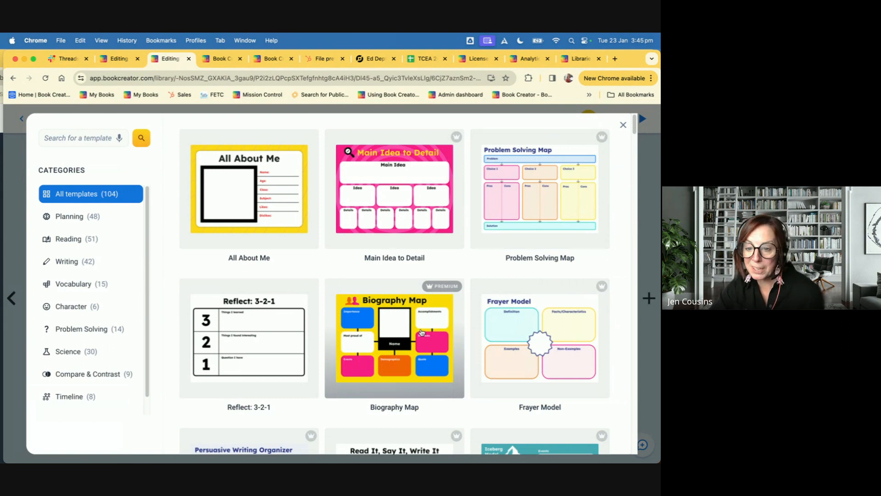
scroll(422, 332, down, 8)
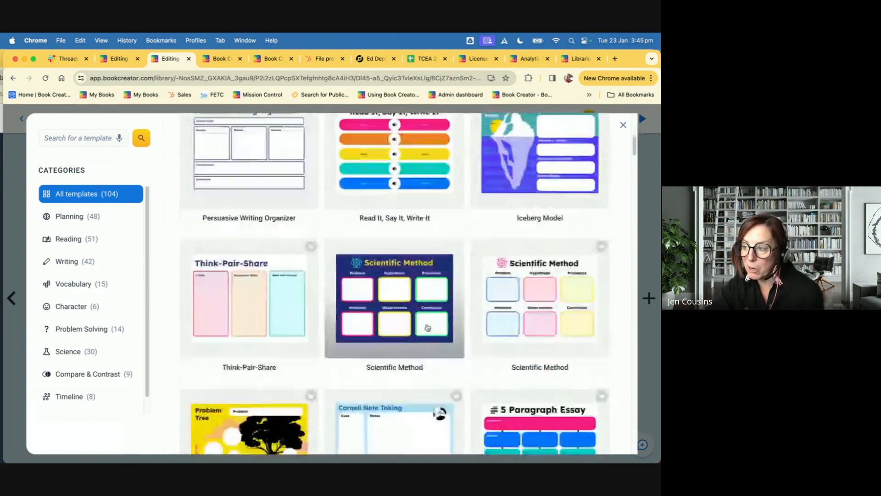
scroll(556, 280, up, 3)
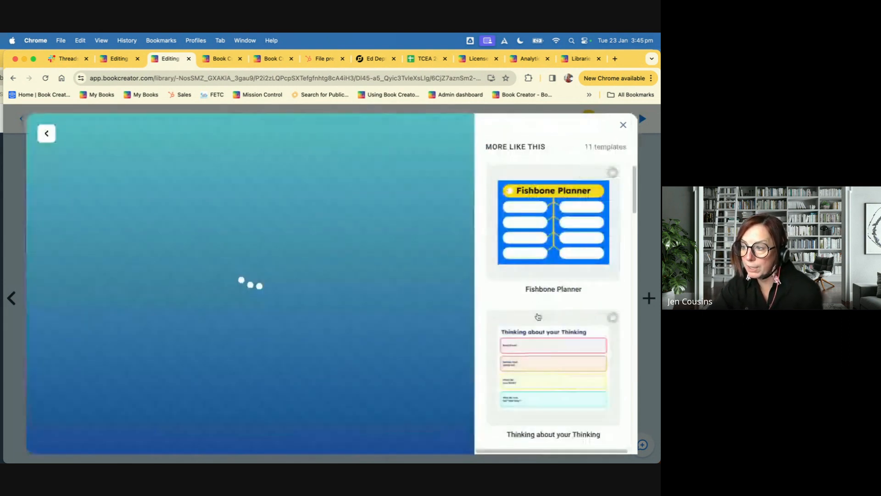
click(535, 229)
click(271, 434)
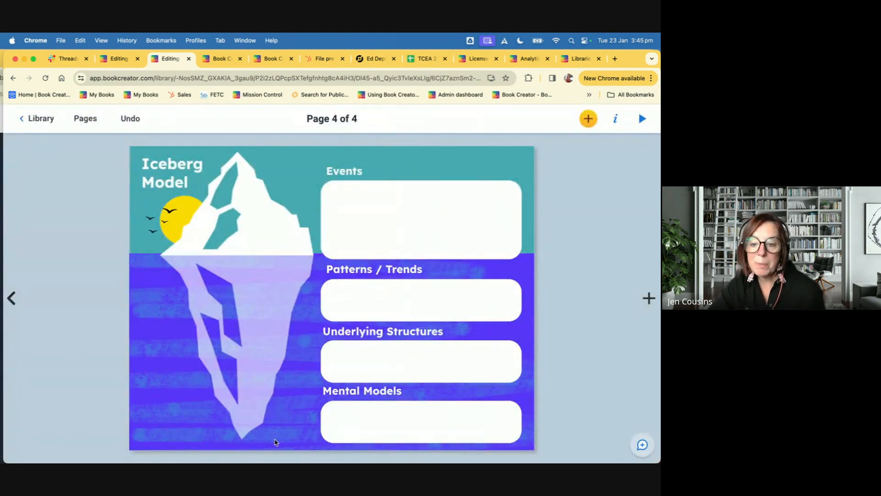
Enter the sample text "sdads" in the Events box of the Iceberg Model.
click(429, 224)
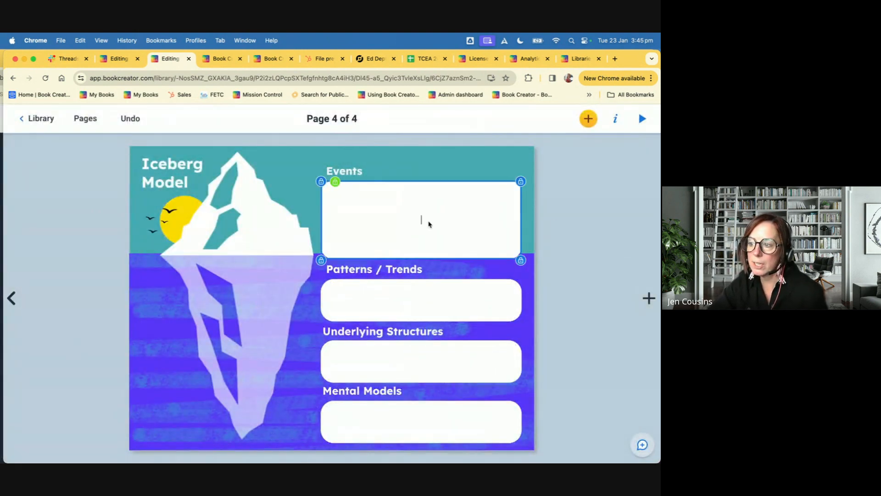
click(433, 224)
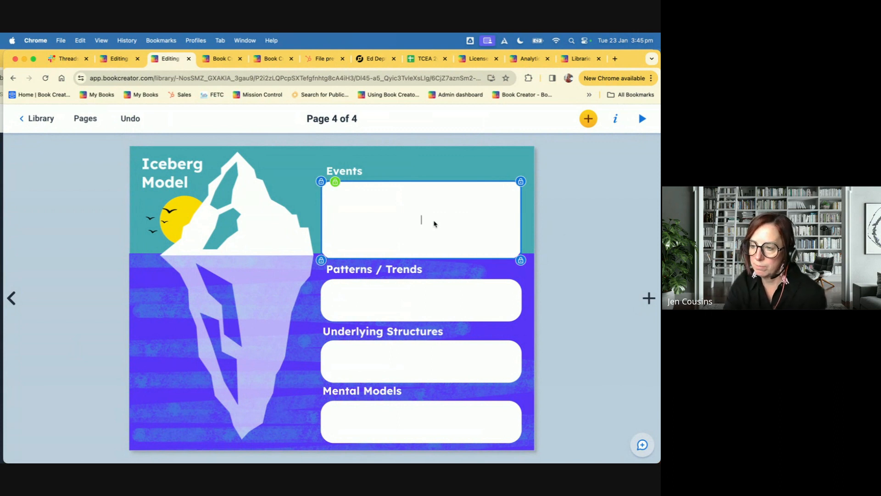
text(sdads)
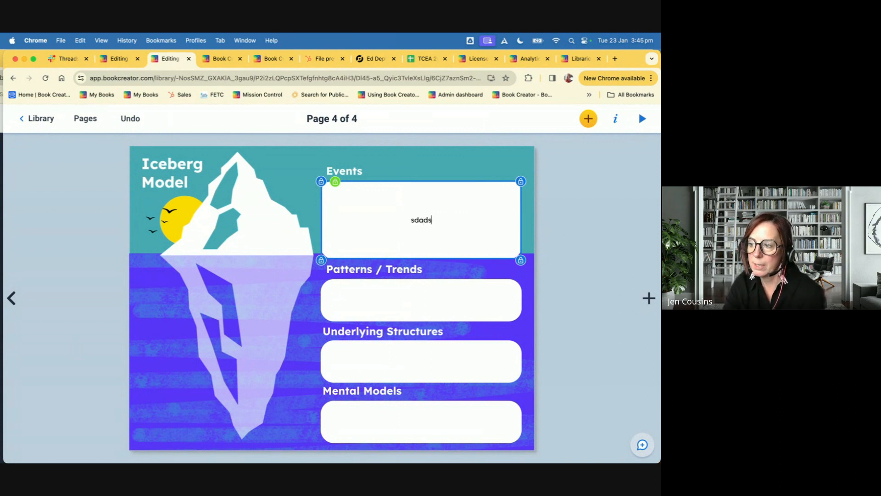
Clear the sample text from the Iceberg Model's Events box and add a new blank page after page 4.
key(BackSpace)
key(BackSpace)
key(BackSpace)
key(BackSpace)
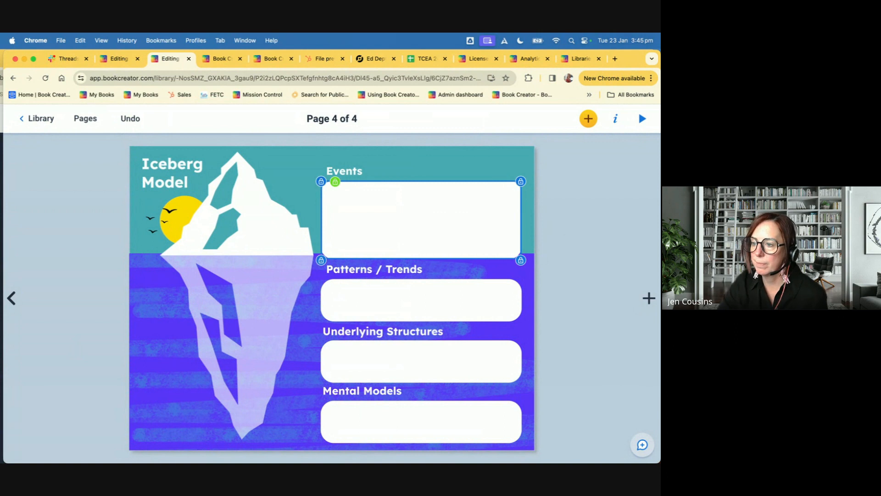
click(618, 281)
click(649, 299)
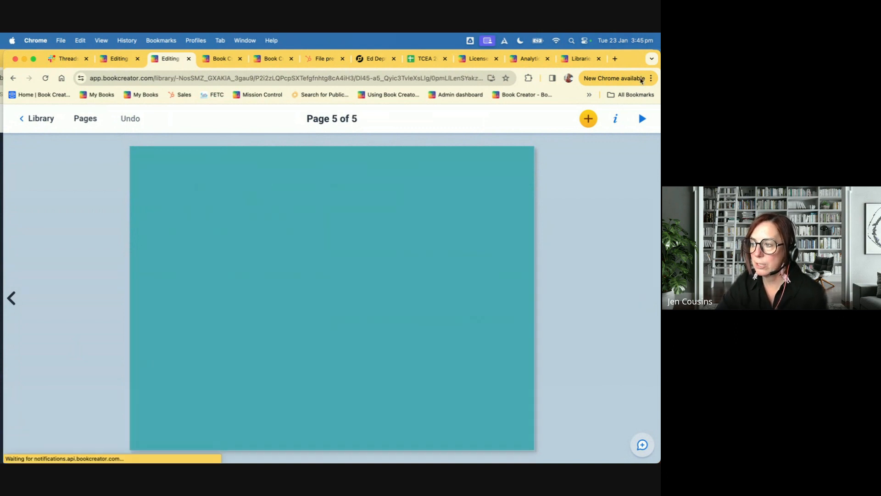
Examine the additional apps available for the blank page, including the Embed dialog, and close it without embedding anything.
click(588, 118)
click(623, 154)
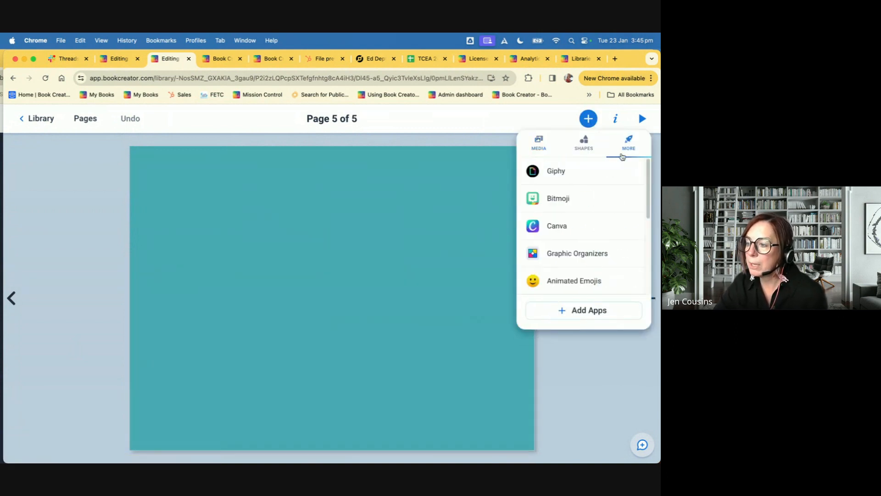
scroll(604, 258, down, 5)
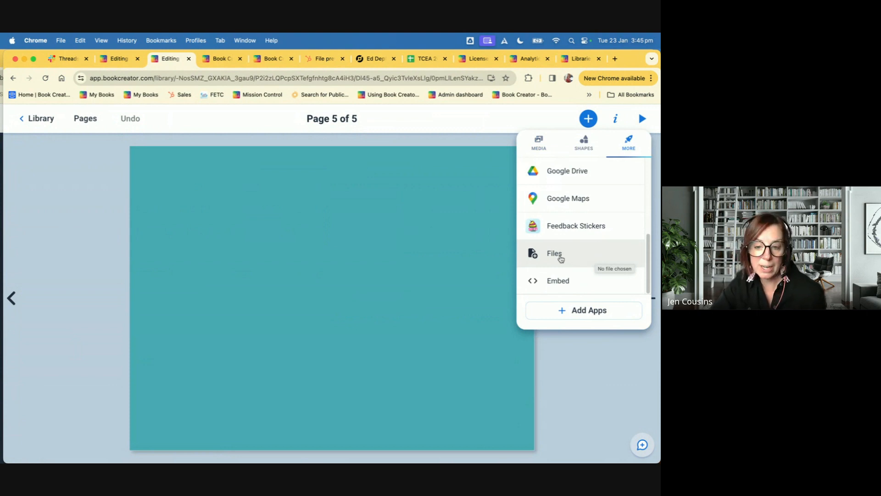
click(563, 287)
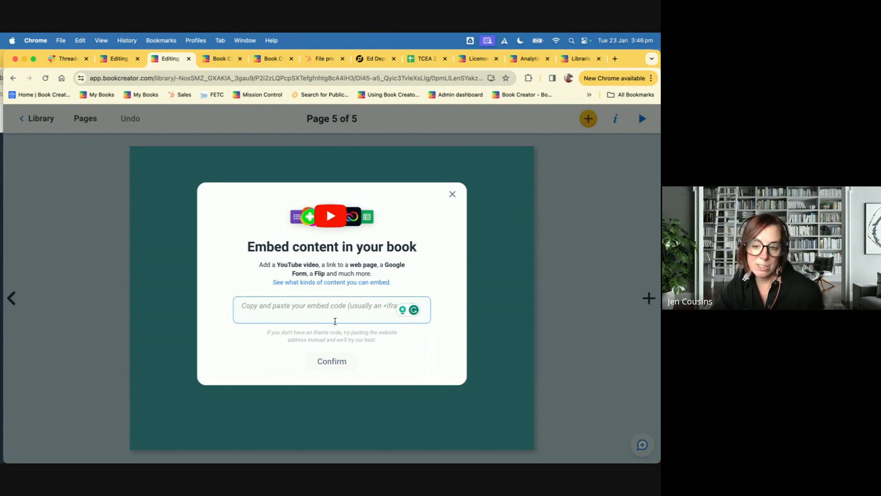
click(452, 195)
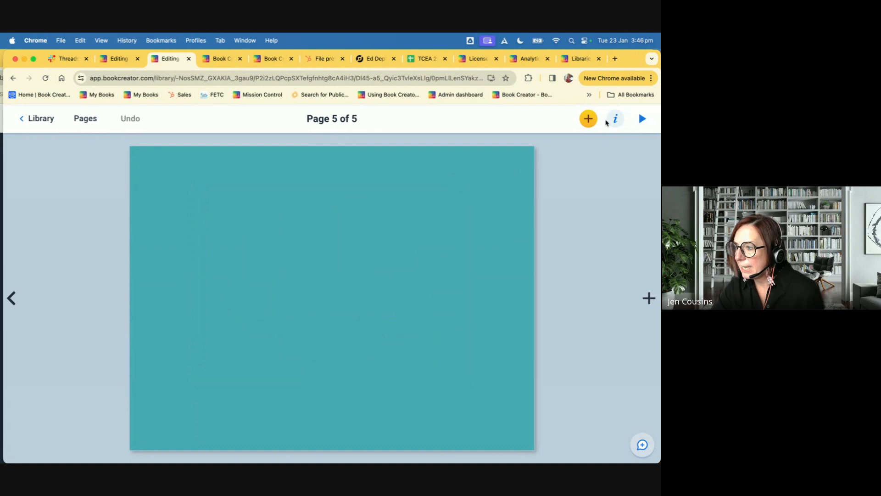
click(591, 121)
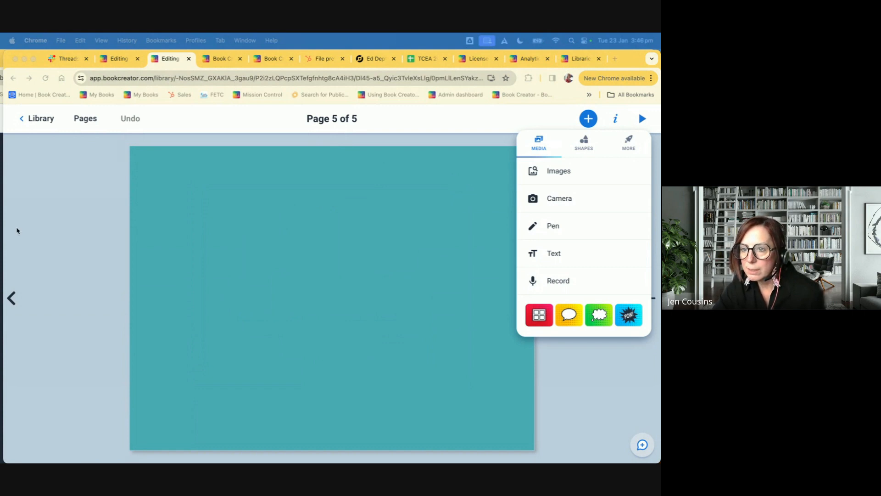
click(452, 282)
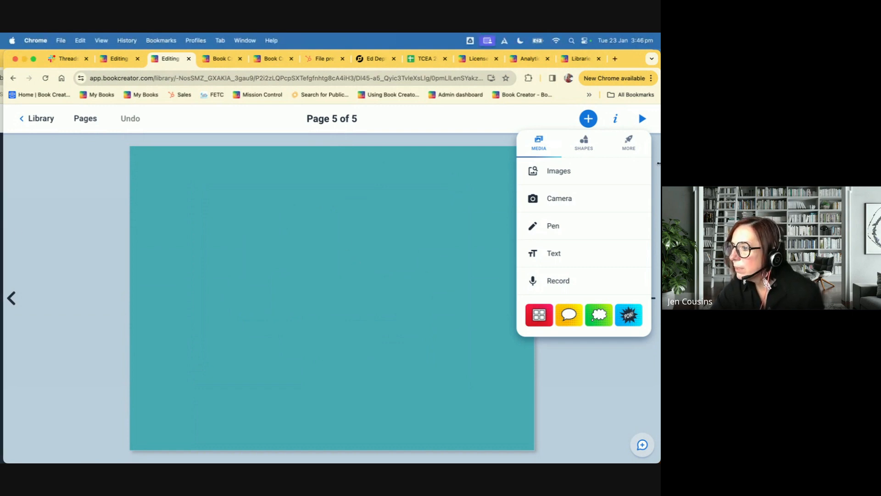
click(46, 166)
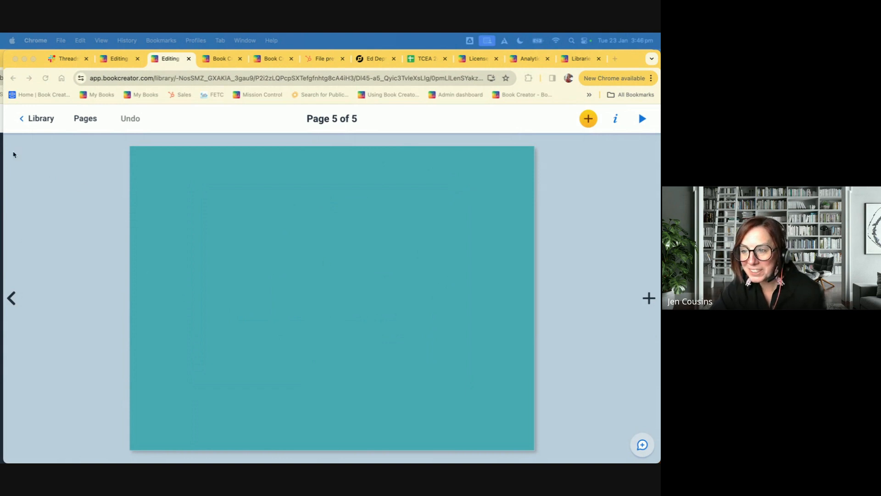
Leave the book editor, look through the libraries on the Teacher Dashboard and open the 5th Period Math library.
click(44, 119)
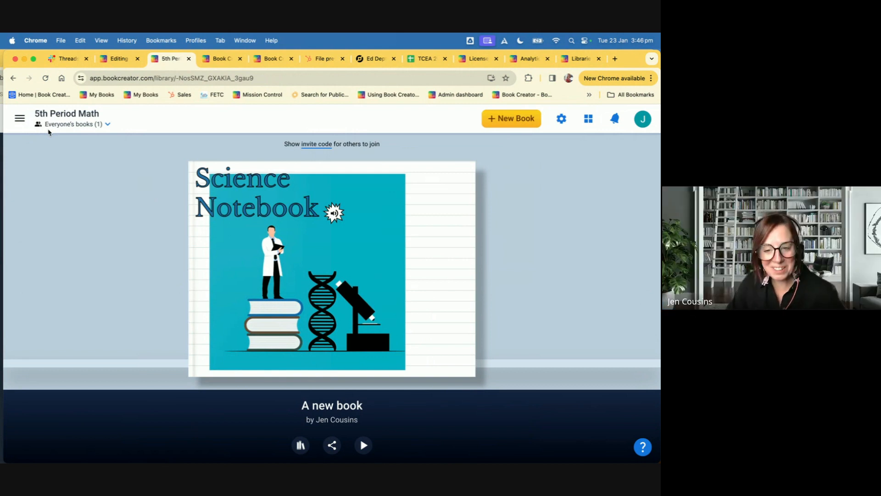
click(20, 120)
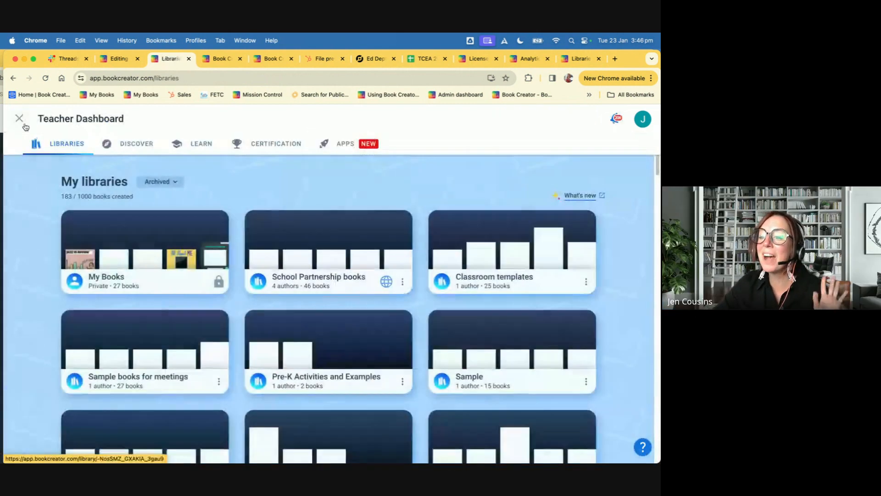
scroll(281, 399, down, 4)
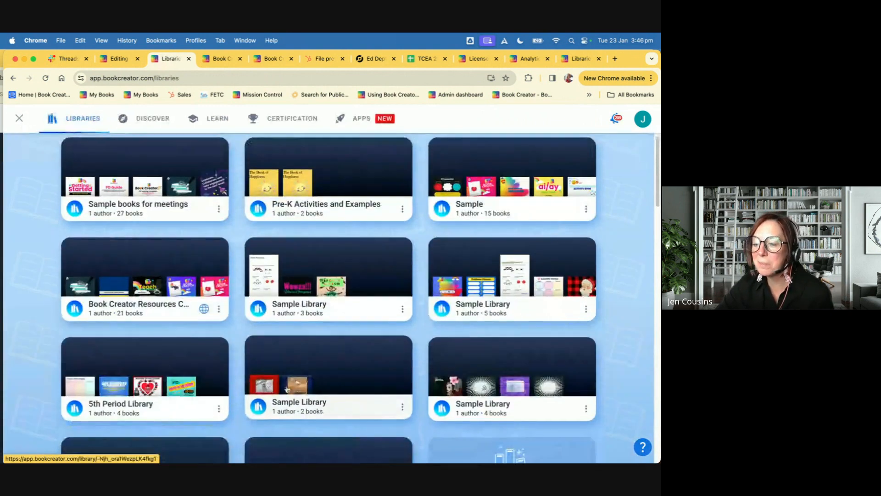
scroll(281, 399, down, 1)
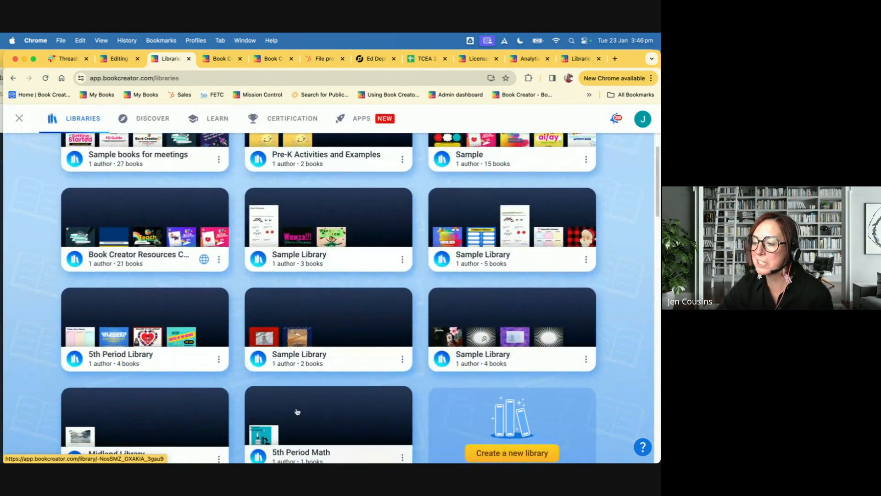
click(303, 413)
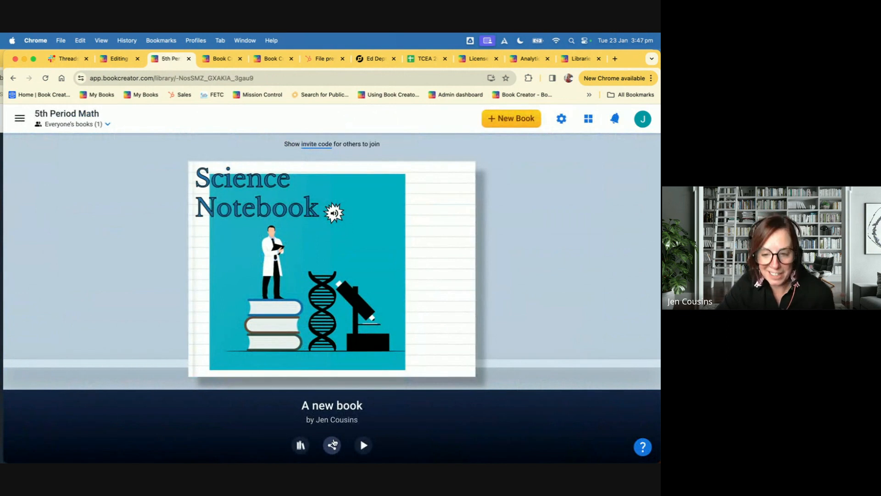
Publish the Science Notebook online with the title "science notebok".
click(328, 447)
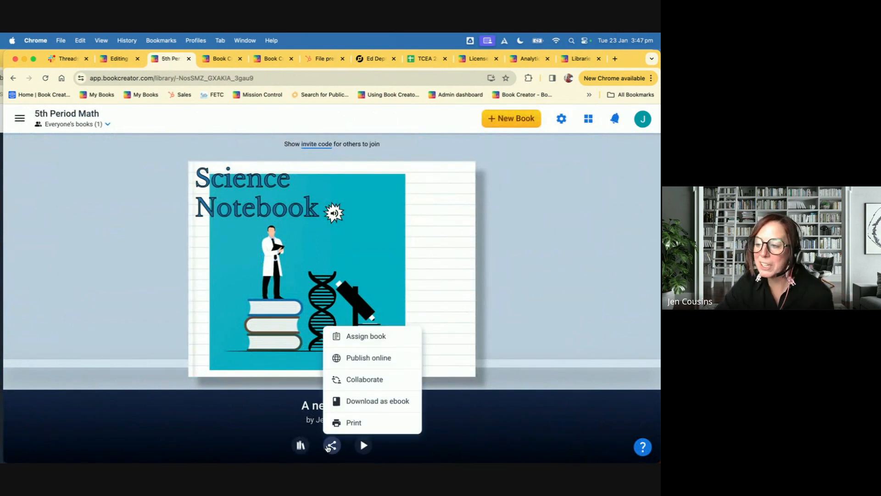
click(393, 361)
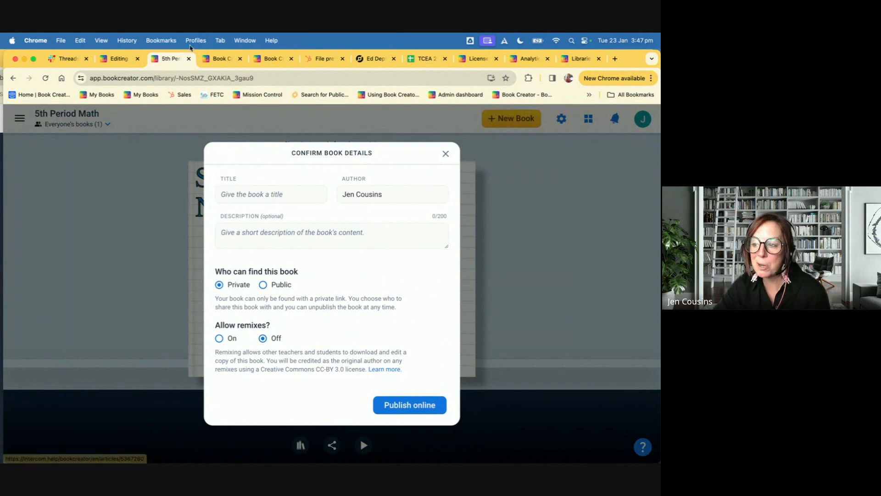
click(244, 195)
text(scien)
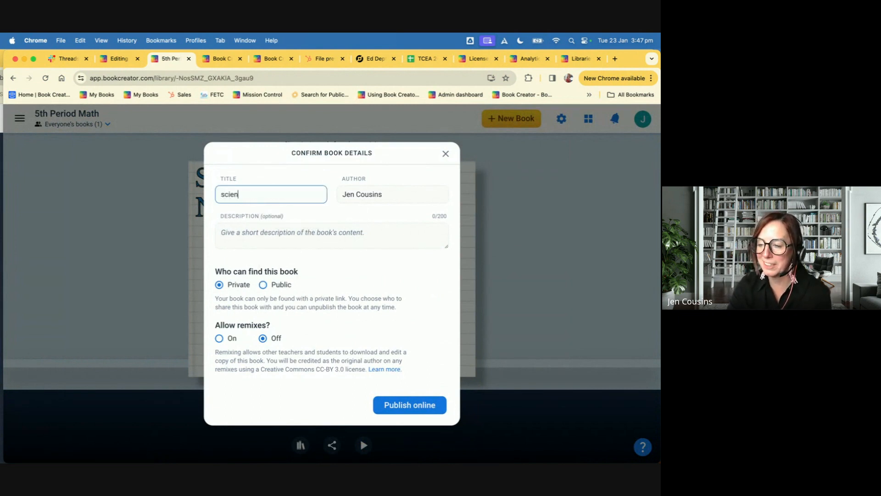
text(ce notebok)
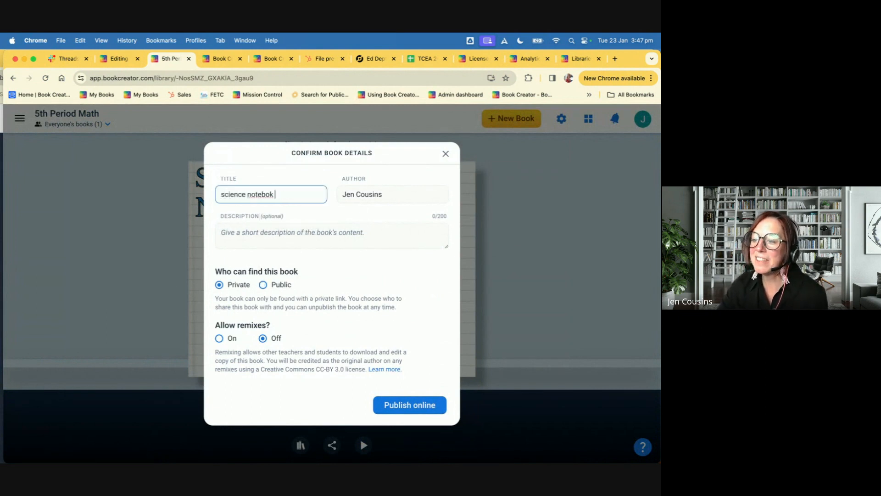
click(418, 406)
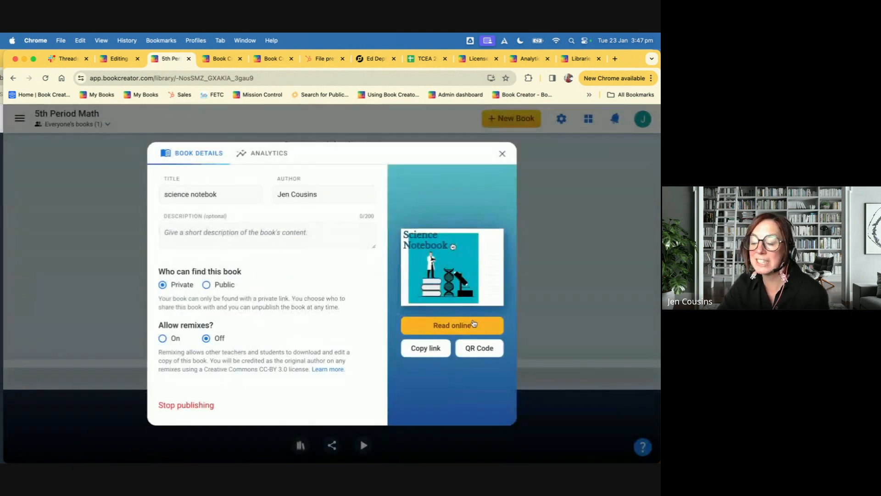
Preview the published book's printable QR code and the option to save it as PDF, and close both without saving.
click(482, 349)
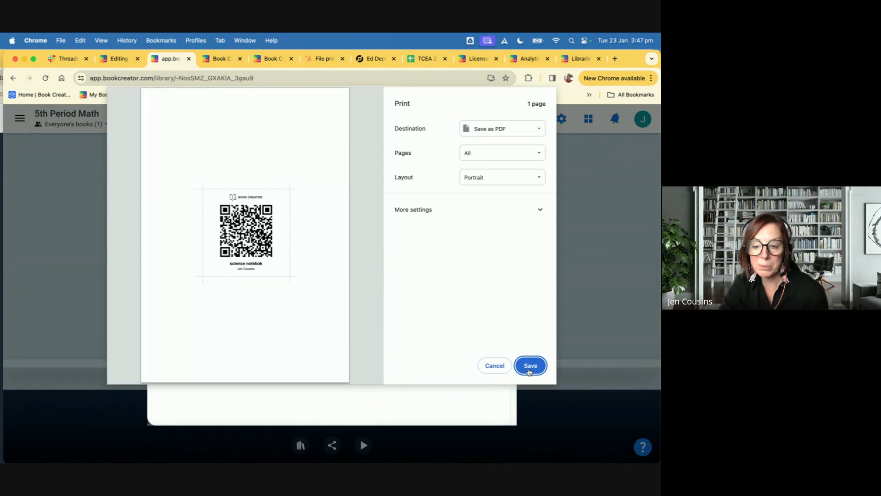
click(529, 371)
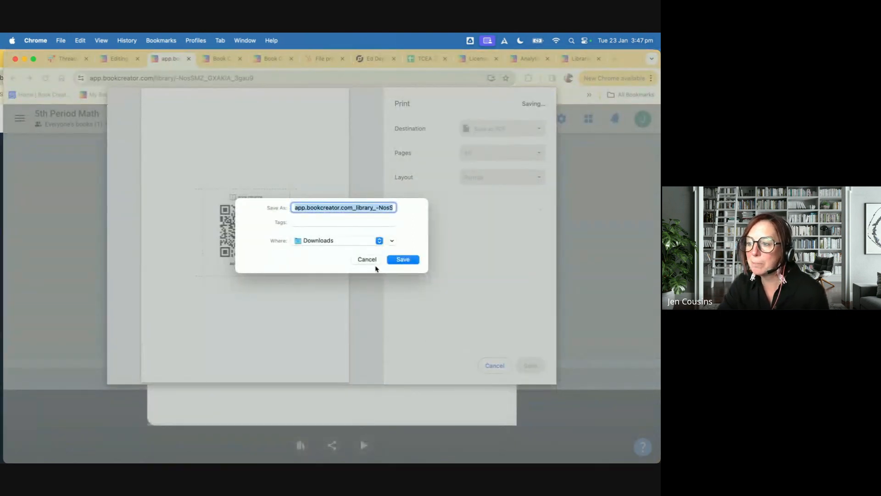
click(371, 261)
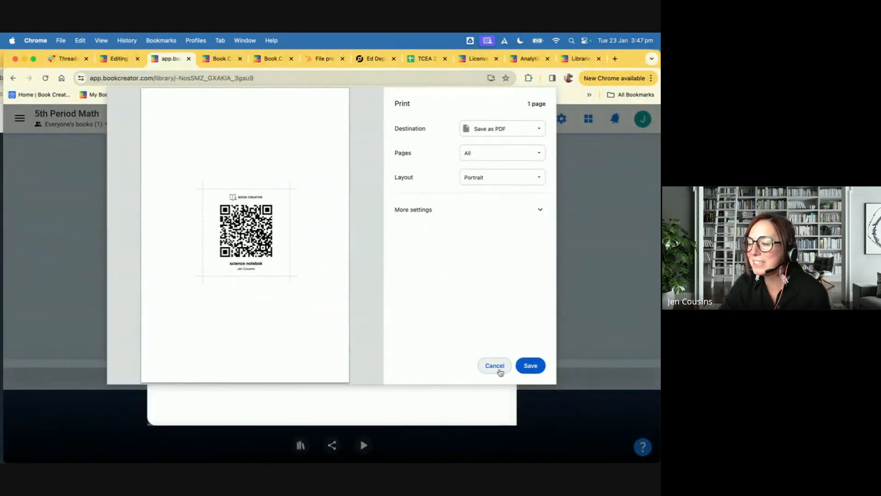
click(503, 366)
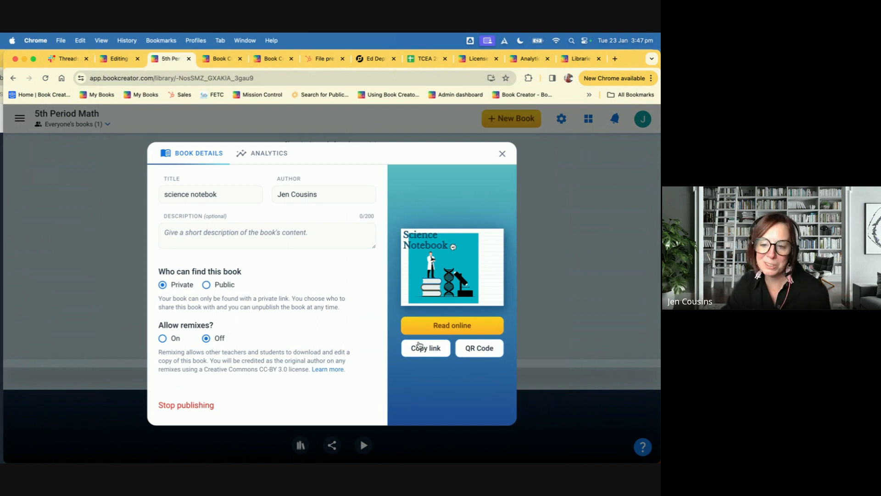
Open the published book for online reading and page through from the cover to the end.
click(452, 325)
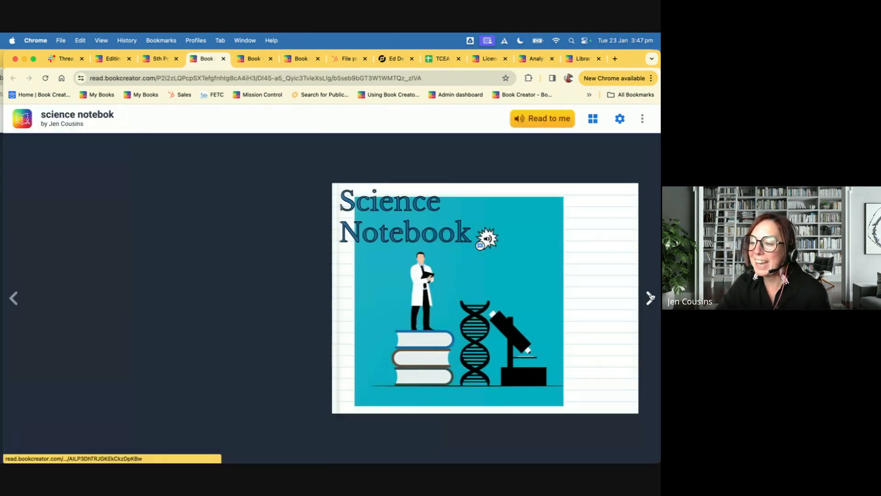
click(650, 298)
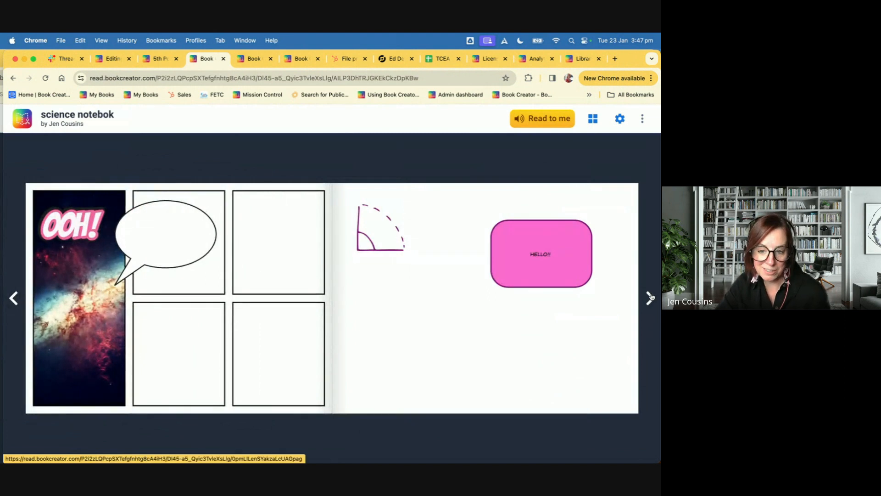
click(650, 297)
click(650, 297)
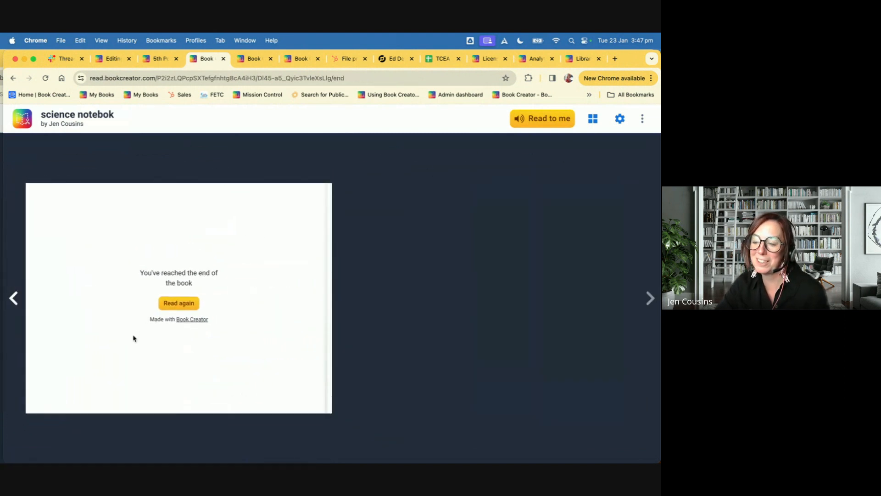